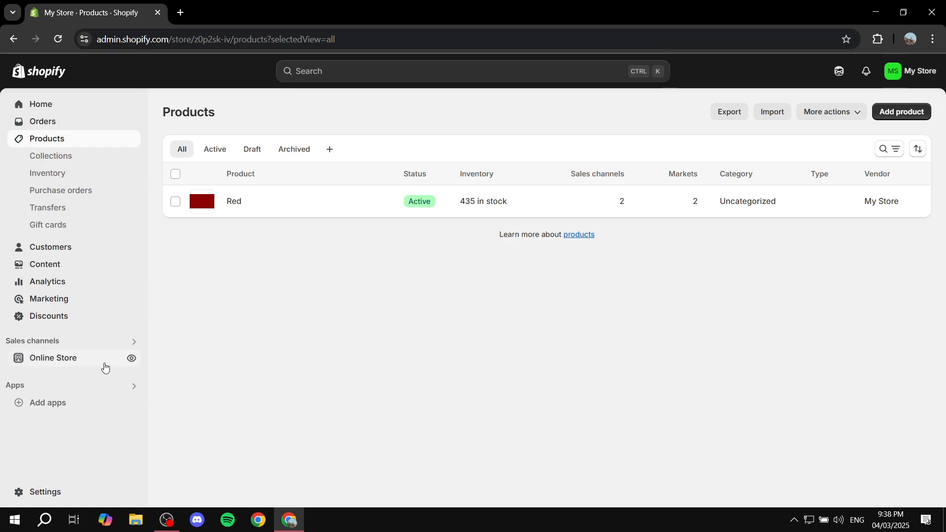
# Step: View the Red product's storefront page in a preview and close it
pyautogui.click(256, 201)
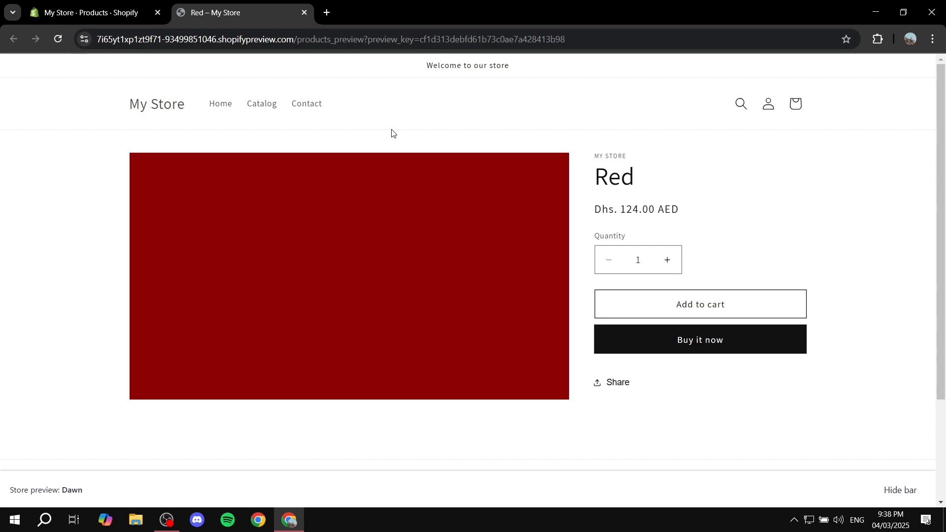
pyautogui.click(305, 13)
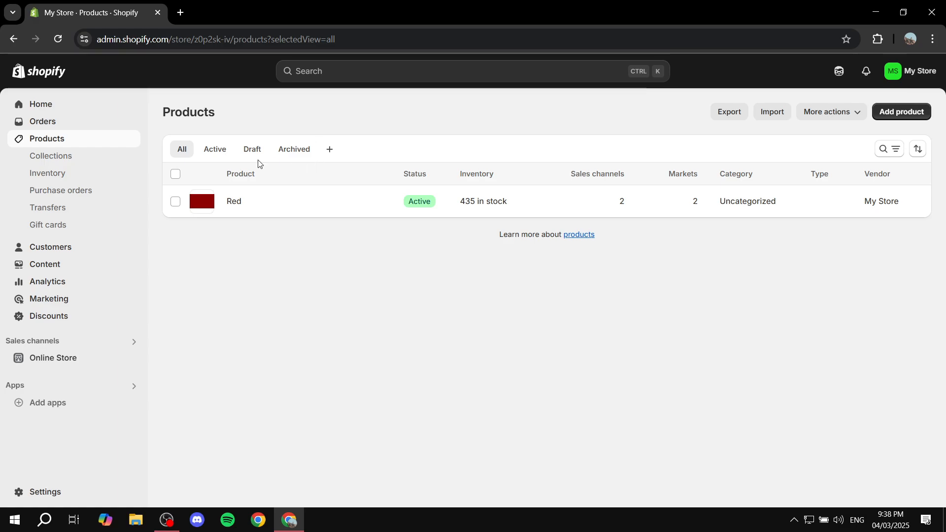
# Step: Open the Shopify App Store from the store's app recommendations
pyautogui.click(64, 404)
pyautogui.scroll(-2, 345, 418)
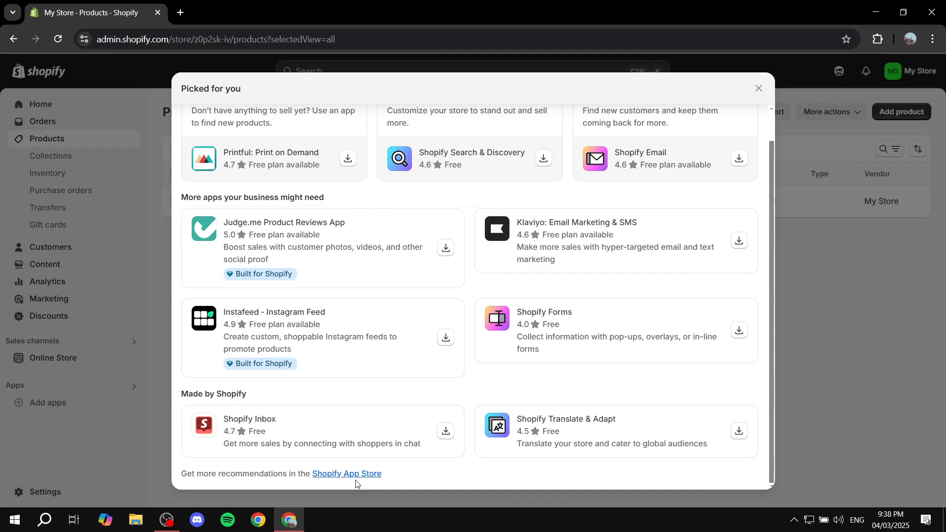
pyautogui.click(354, 474)
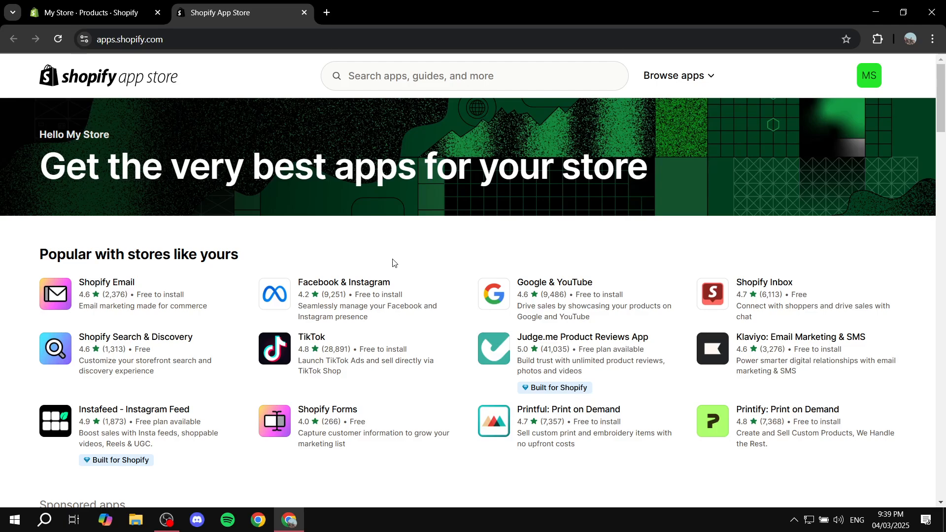
# Step: Search the App Store for "estimated delivery date" and open the C-EDD: Estimated Delivery Date listing
pyautogui.click(390, 81)
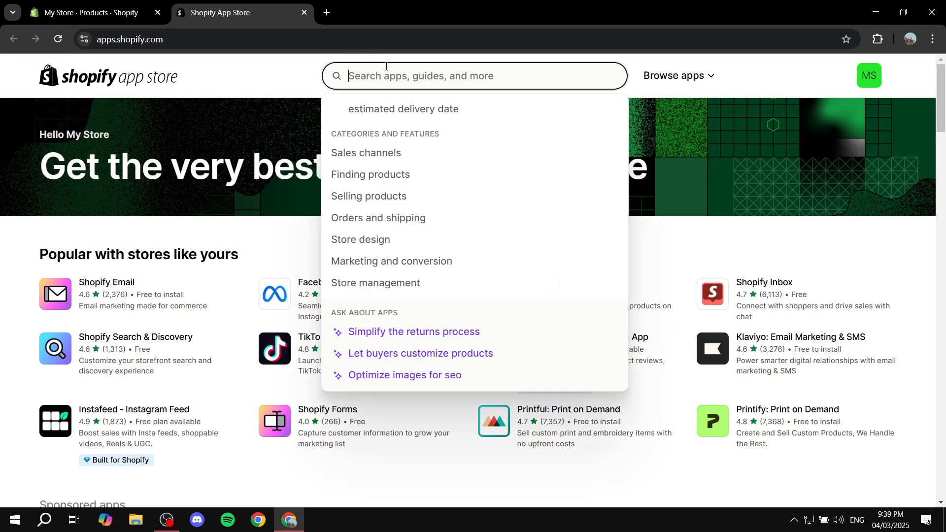
pyautogui.click(405, 103)
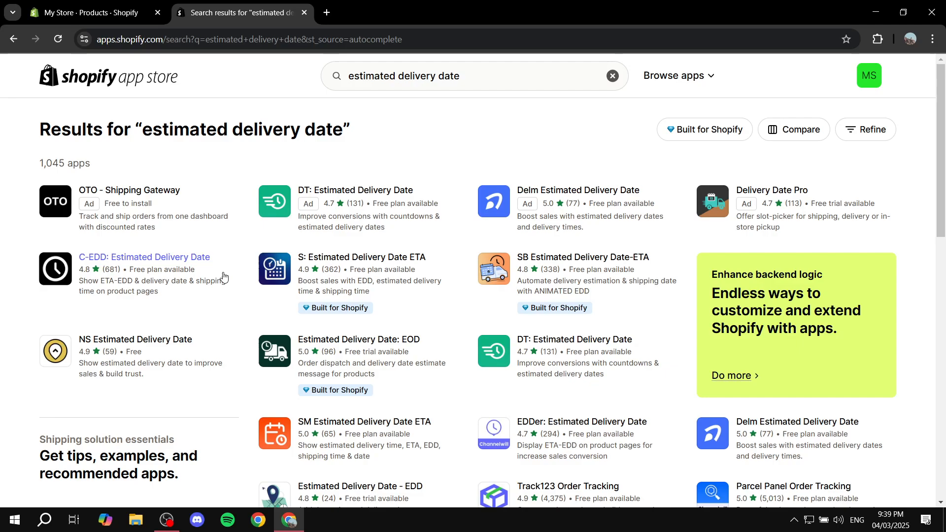
pyautogui.click(180, 266)
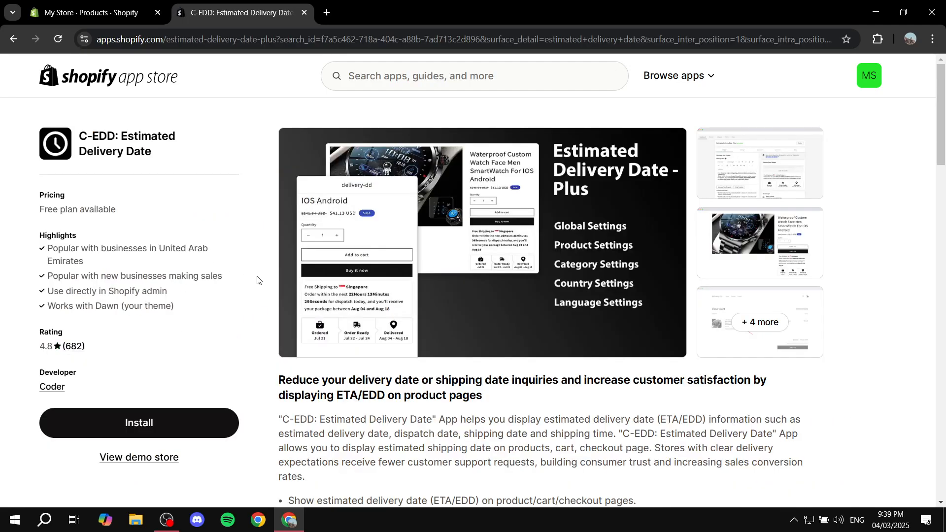
# Step: Read the C-EDD app's description and feature list
pyautogui.scroll(-3, 492, 400)
pyautogui.scroll(3, 490, 397)
pyautogui.scroll(-1, 434, 317)
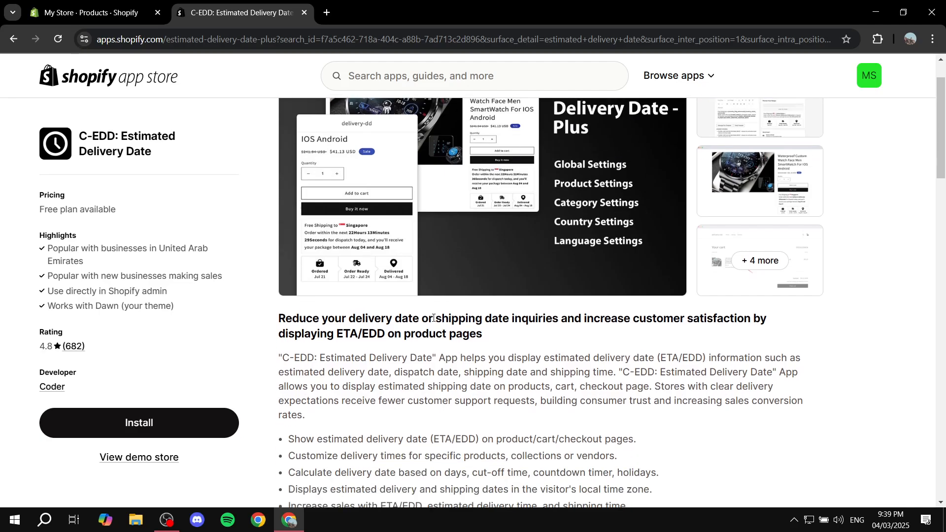
pyautogui.moveTo(388, 318); pyautogui.dragTo(700, 319)
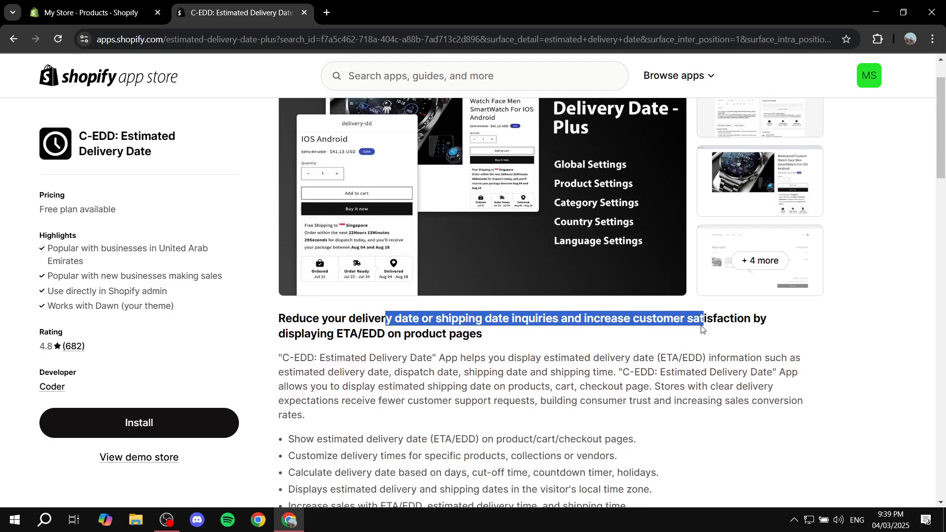
pyautogui.click(495, 338)
pyautogui.scroll(-2, 536, 331)
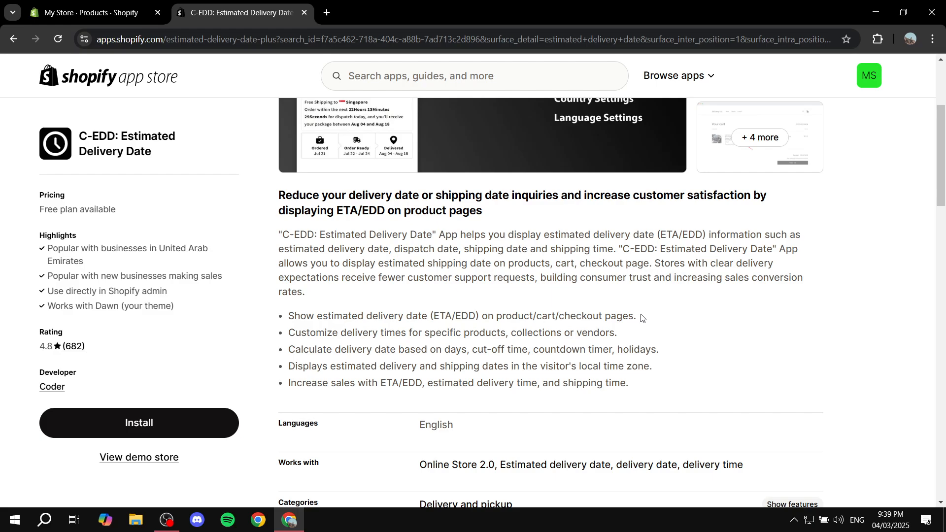
# Step: Examine the app's pricing plans, especially the product and holiday quotas of the Free plan
pyautogui.scroll(-5, 642, 317)
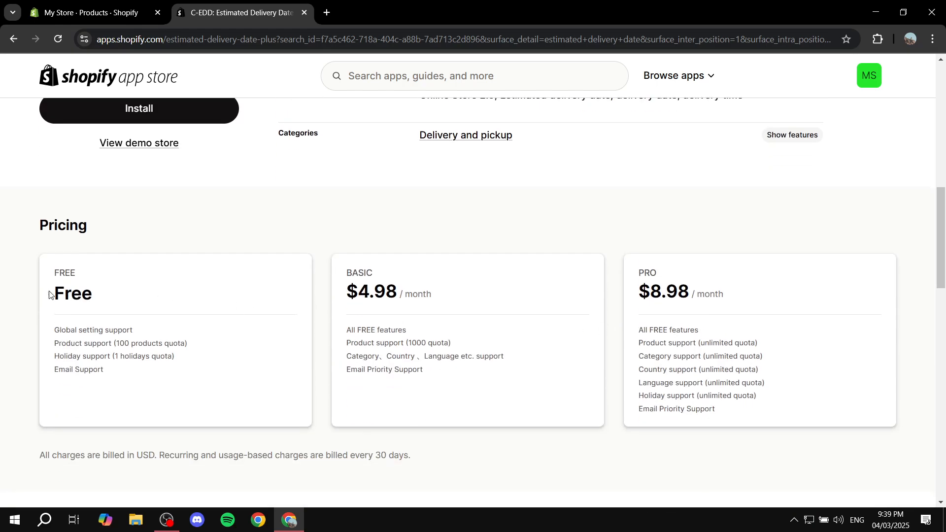
pyautogui.moveTo(51, 295); pyautogui.dragTo(133, 300)
pyautogui.click(135, 304)
pyautogui.moveTo(116, 343); pyautogui.dragTo(209, 351)
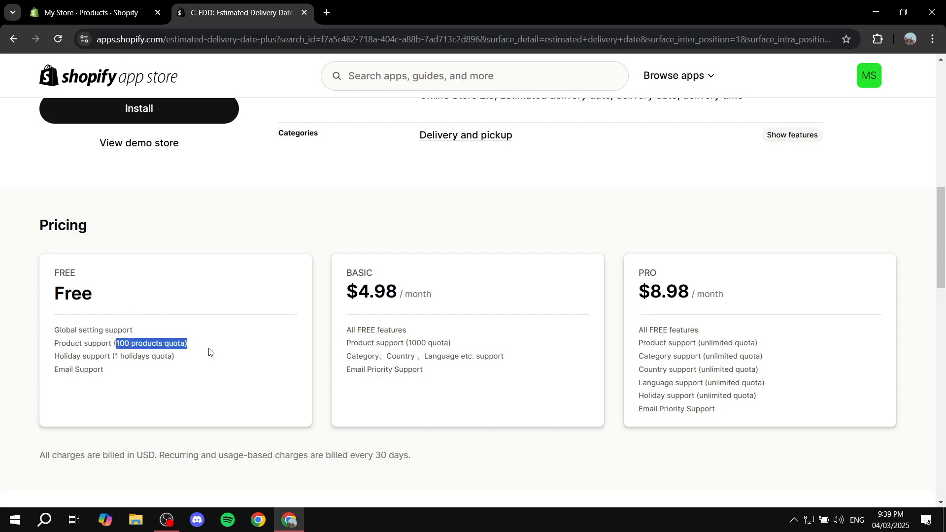
pyautogui.click(211, 347)
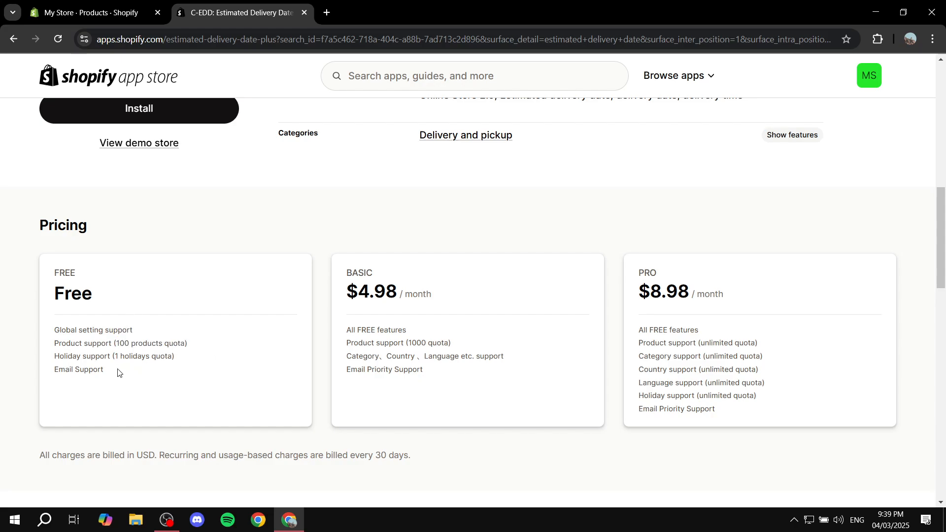
pyautogui.moveTo(54, 355); pyautogui.dragTo(223, 354)
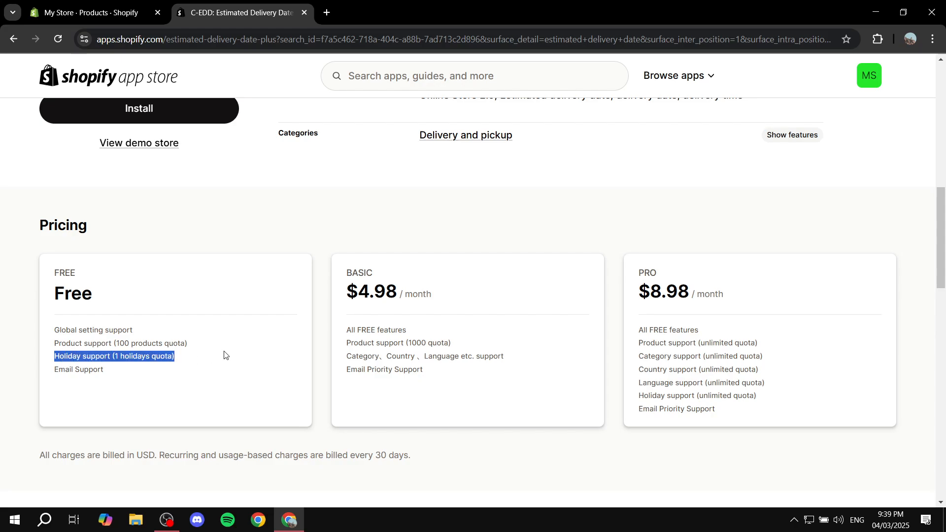
pyautogui.click(228, 348)
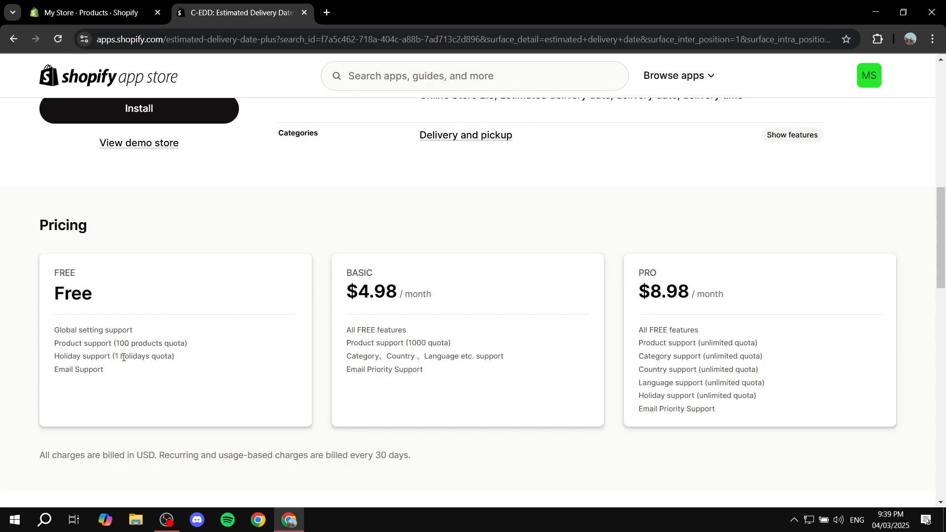
pyautogui.moveTo(108, 357); pyautogui.dragTo(237, 356)
pyautogui.click(238, 358)
pyautogui.scroll(2, 257, 355)
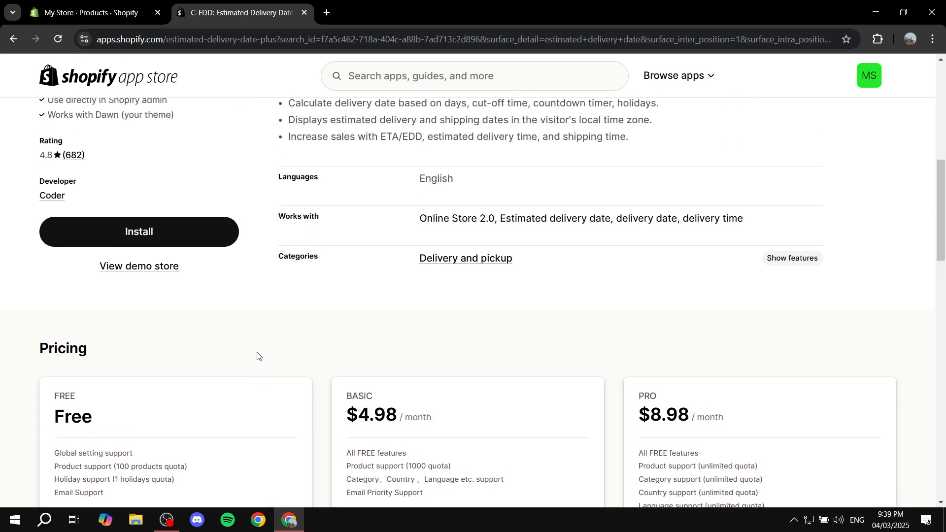
pyautogui.scroll(-3, 372, 365)
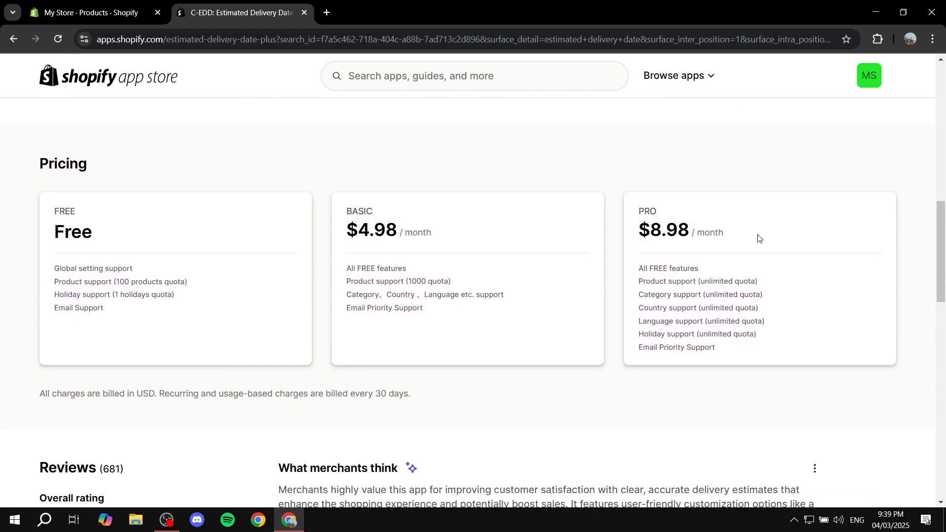
pyautogui.scroll(10, 621, 295)
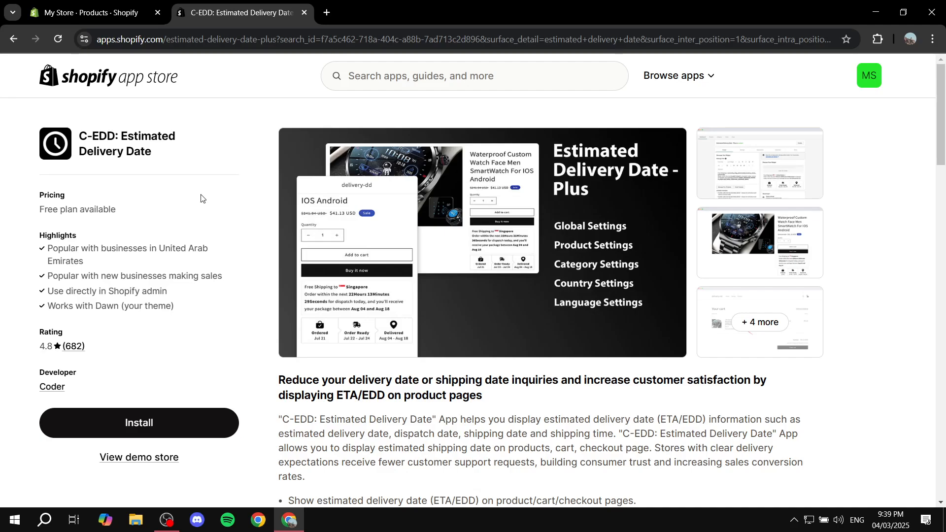
# Step: Install the C-EDD: Estimated Delivery Date app on the store and close the leftover app listing and products pages
pyautogui.click(148, 421)
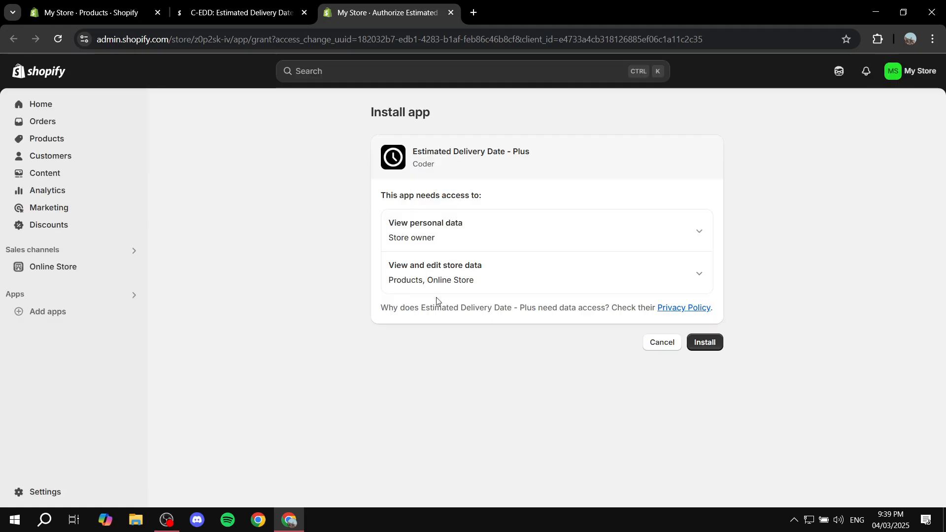
pyautogui.click(704, 343)
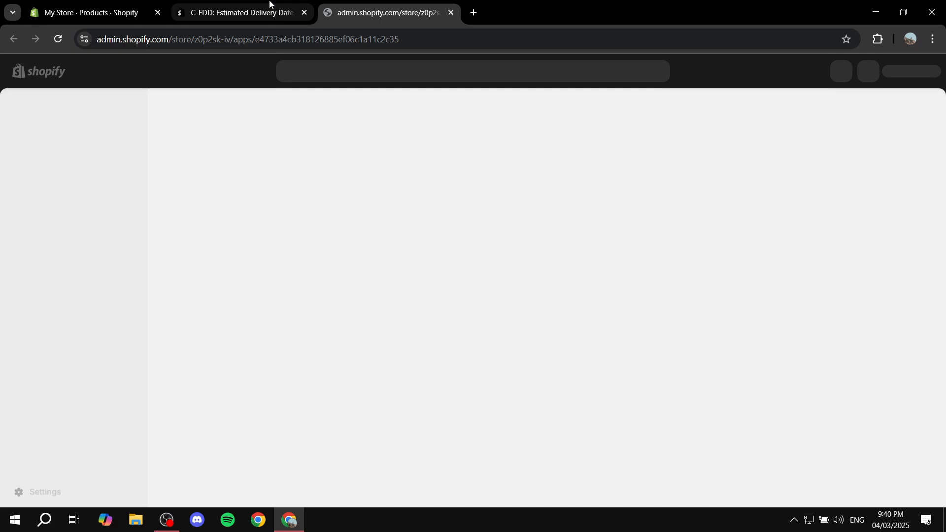
pyautogui.click(293, 13)
pyautogui.click(304, 14)
pyautogui.click(143, 13)
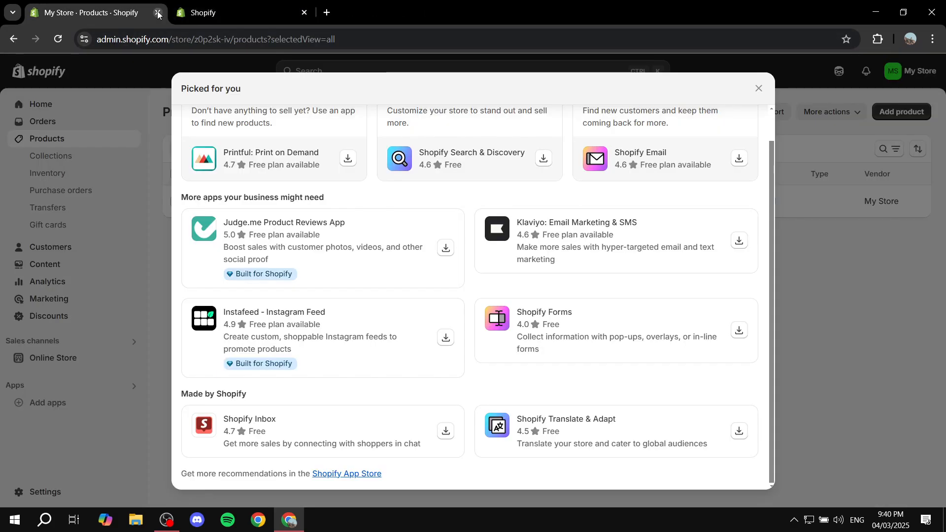
pyautogui.click(158, 12)
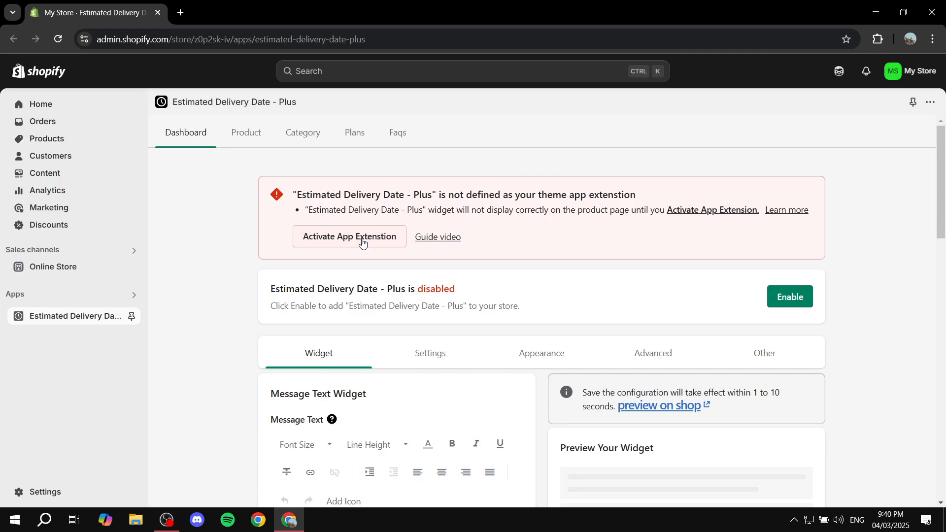
# Step: Open the app embeds of the current Dawn theme in the theme editor
pyautogui.click(69, 268)
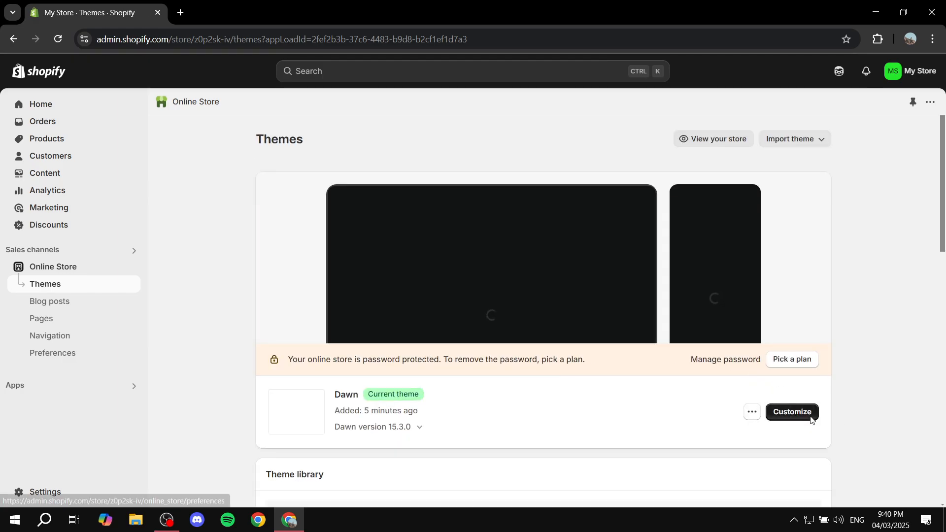
pyautogui.click(793, 412)
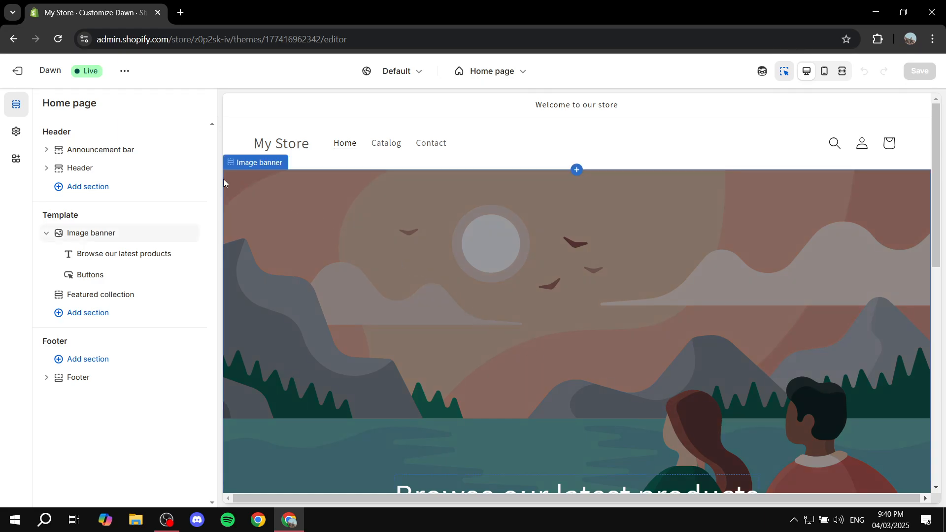
pyautogui.click(16, 160)
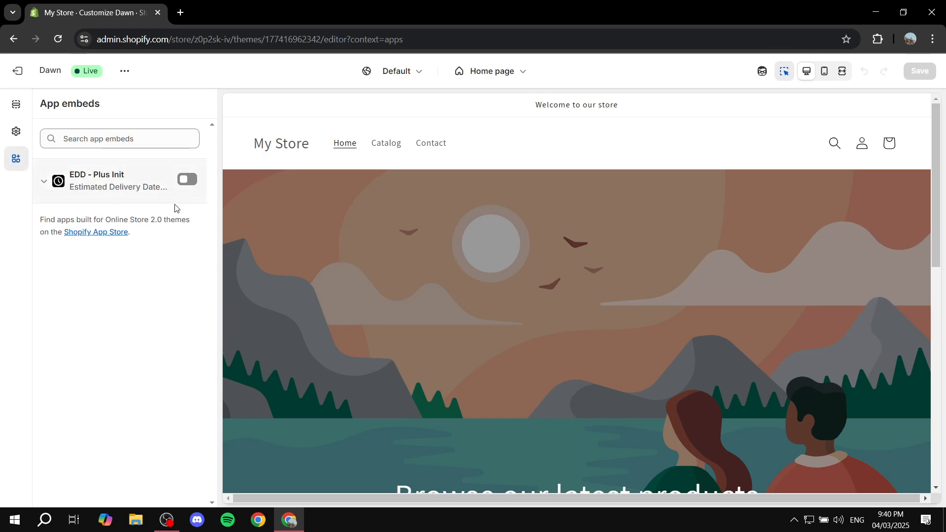
# Step: Turn on the EDD - Plus Init app embed, save the theme and exit the editor
pyautogui.click(95, 138)
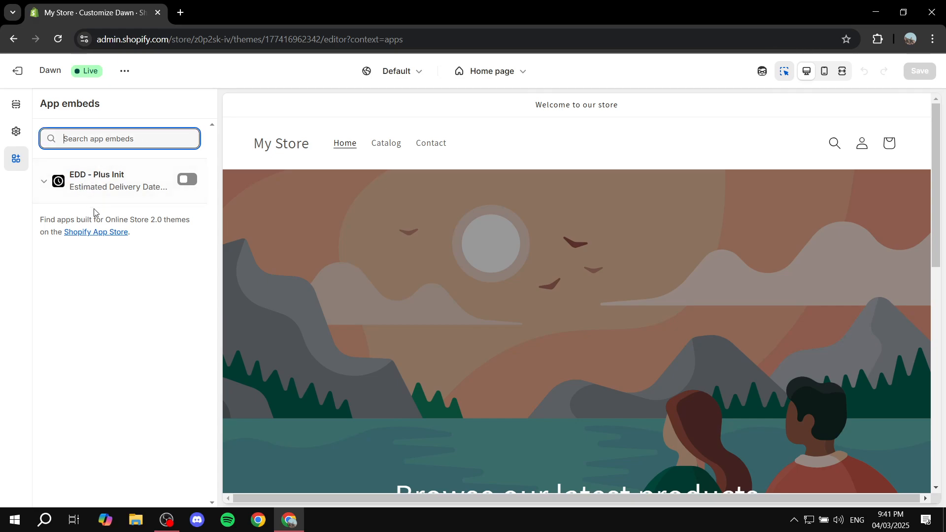
pyautogui.click(187, 183)
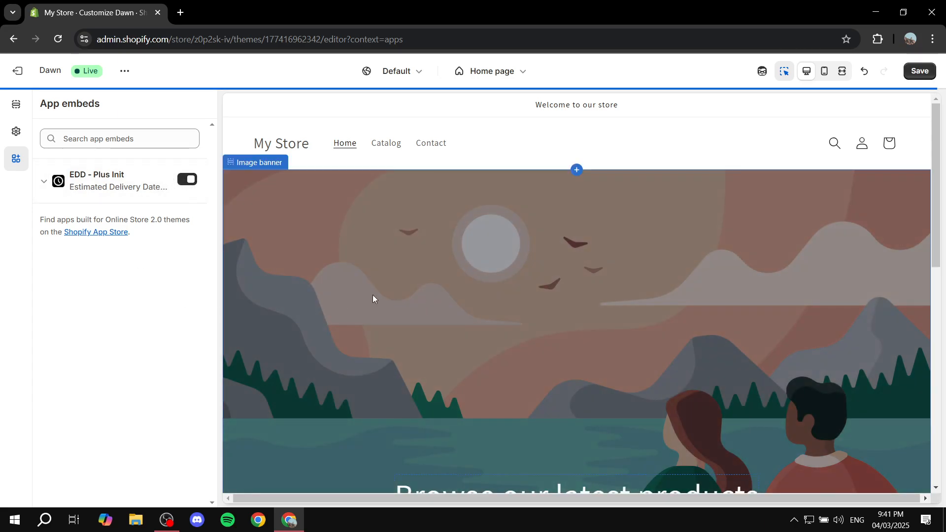
pyautogui.click(920, 72)
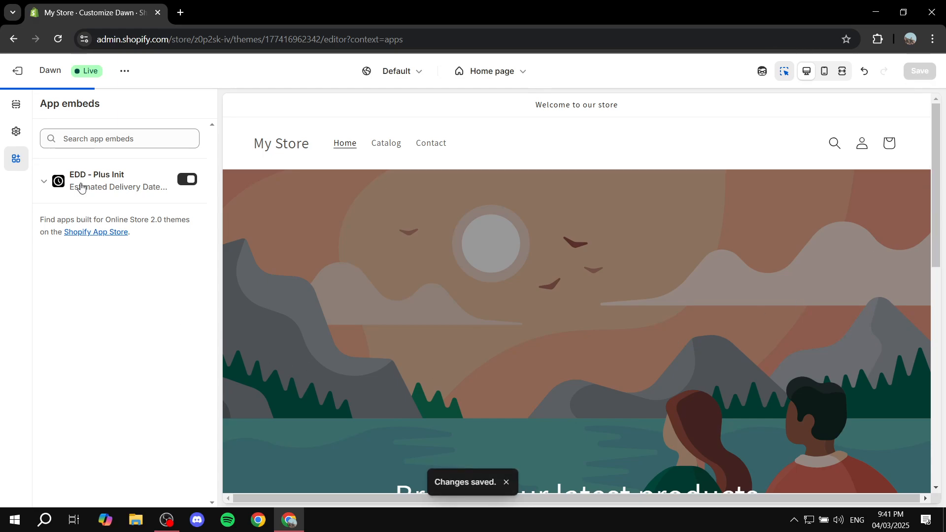
pyautogui.click(14, 72)
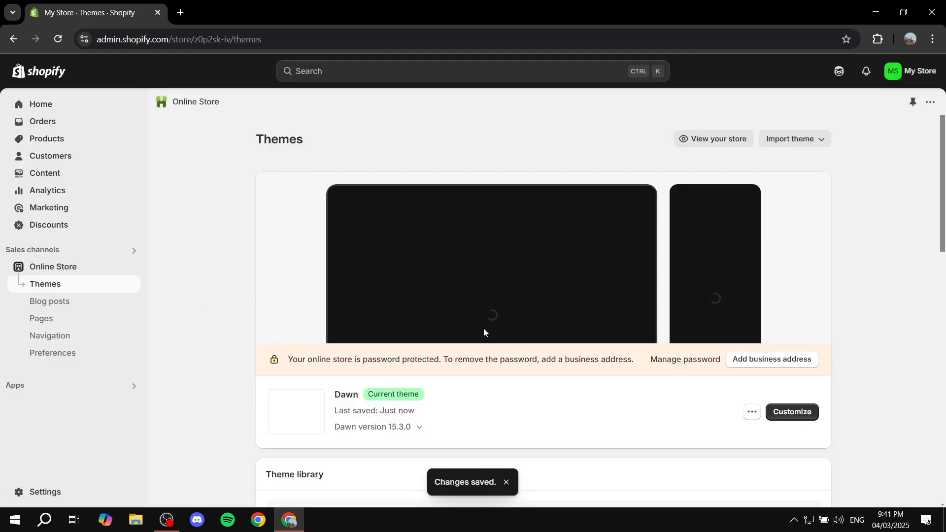
# Step: Open the Estimated Delivery Date - Plus app and enable it for the store
pyautogui.click(39, 389)
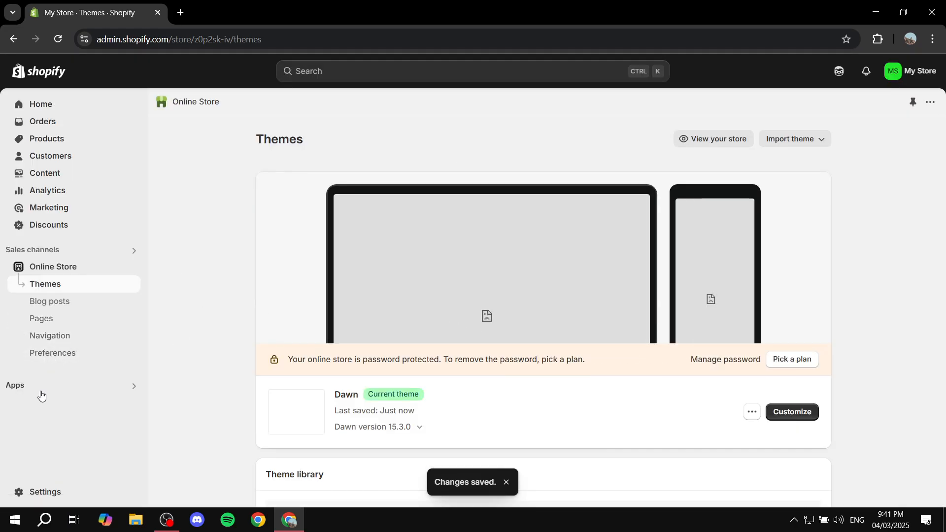
pyautogui.click(386, 119)
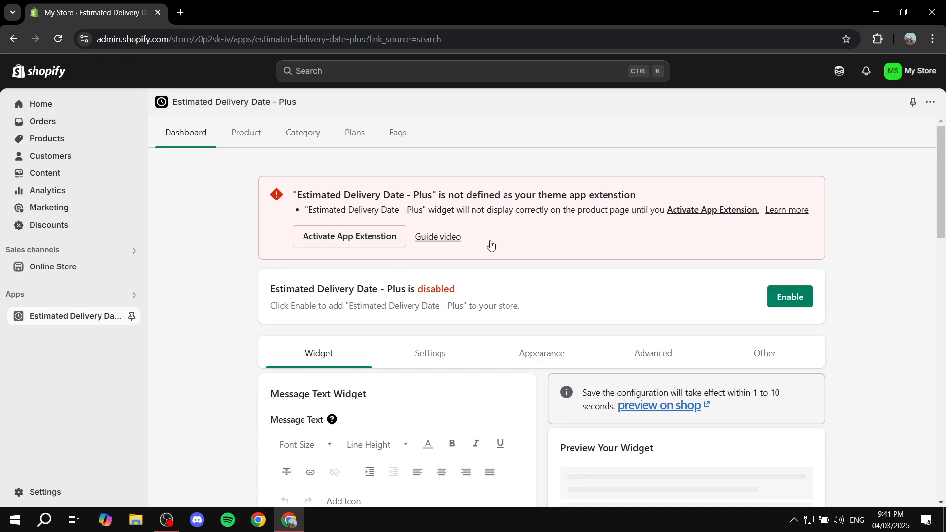
pyautogui.click(790, 296)
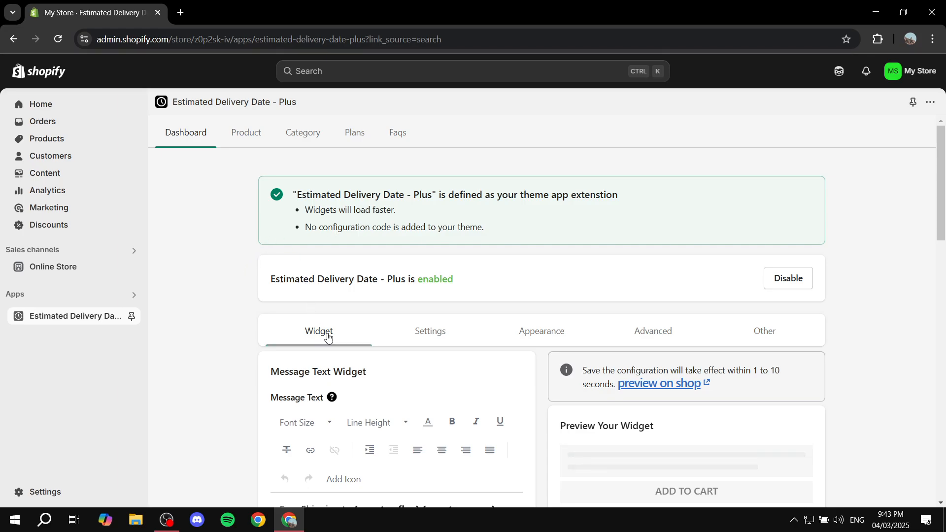
# Step: Examine the delivery message preview and the "Free Shipping to" wording in the Message Text widget
pyautogui.scroll(-3, 327, 332)
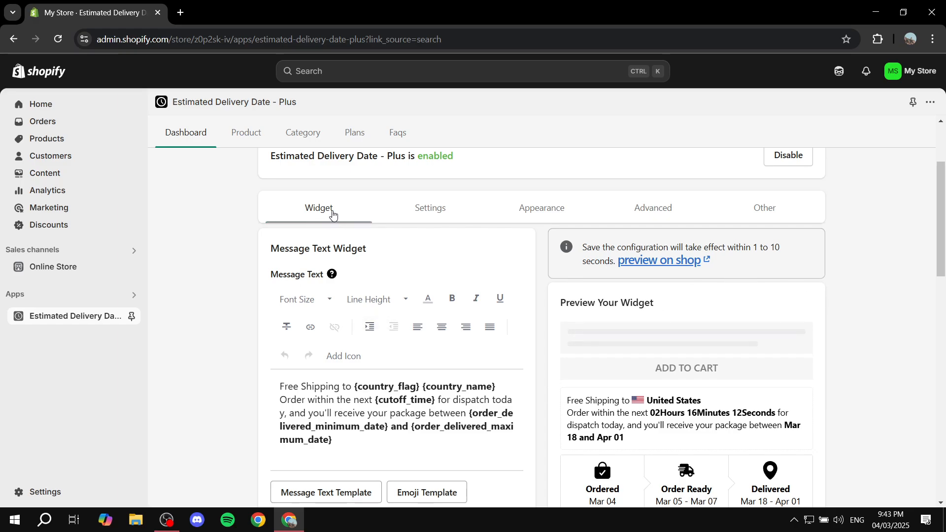
pyautogui.scroll(-1, 324, 243)
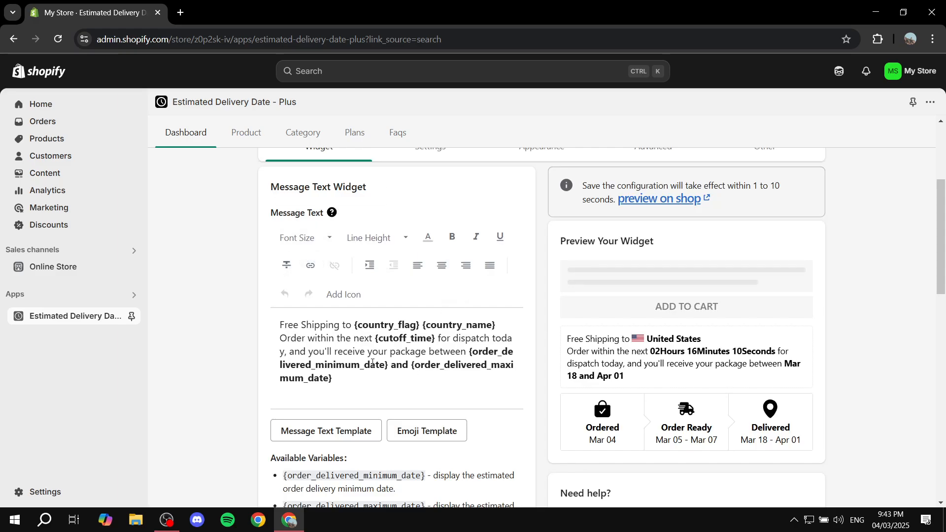
pyautogui.moveTo(568, 339); pyautogui.dragTo(687, 374)
pyautogui.moveTo(358, 327); pyautogui.dragTo(252, 333)
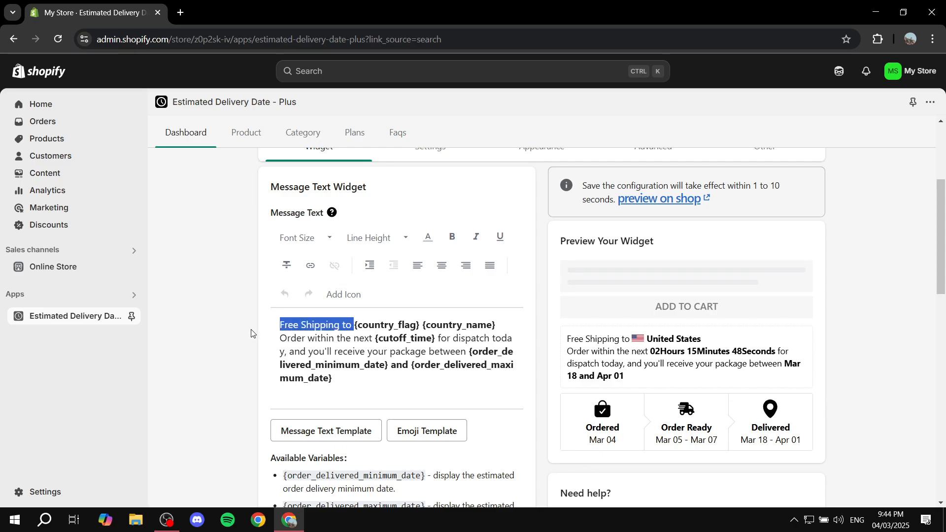
# Step: Examine the shipping wording and delivery date placeholders in the message text against the dates in the widget preview
pyautogui.click(251, 333)
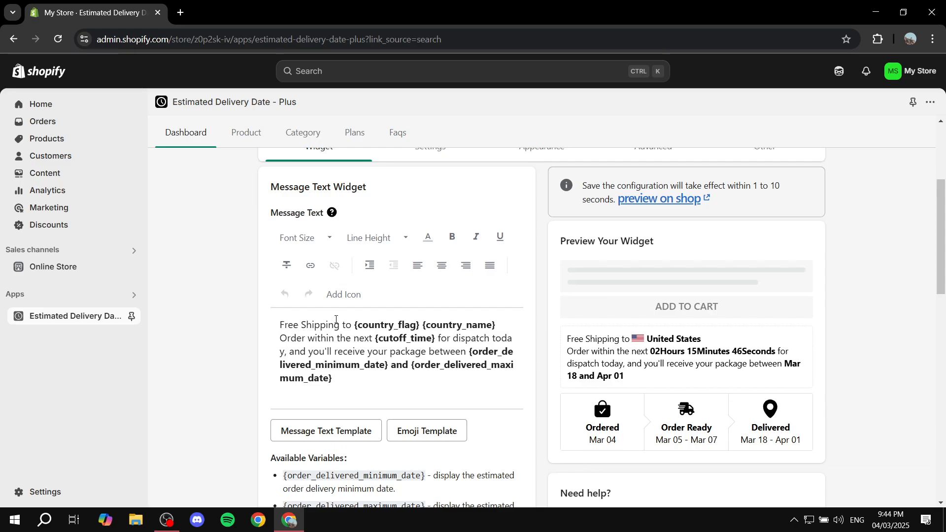
pyautogui.moveTo(350, 327); pyautogui.dragTo(250, 329)
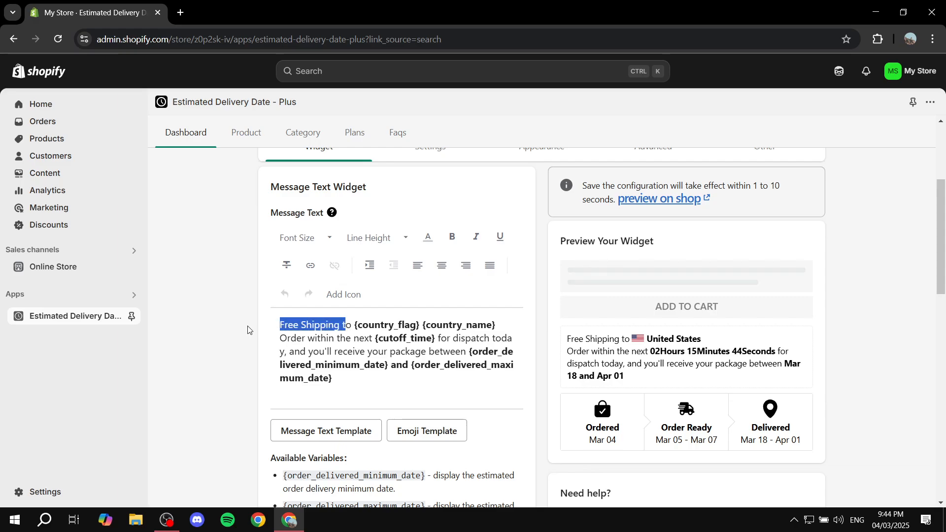
pyautogui.click(248, 331)
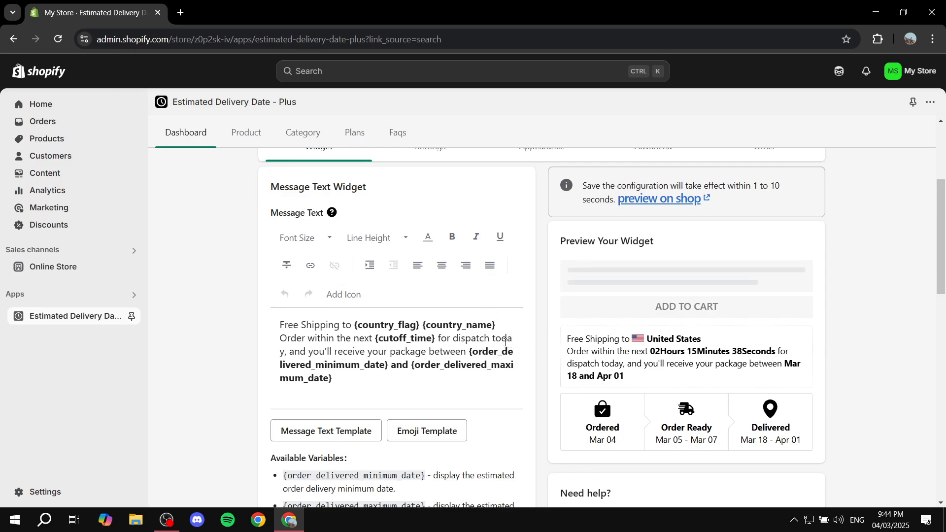
pyautogui.moveTo(473, 352); pyautogui.dragTo(536, 366)
pyautogui.click(525, 376)
pyautogui.moveTo(650, 350); pyautogui.dragTo(790, 348)
pyautogui.scroll(-4, 453, 350)
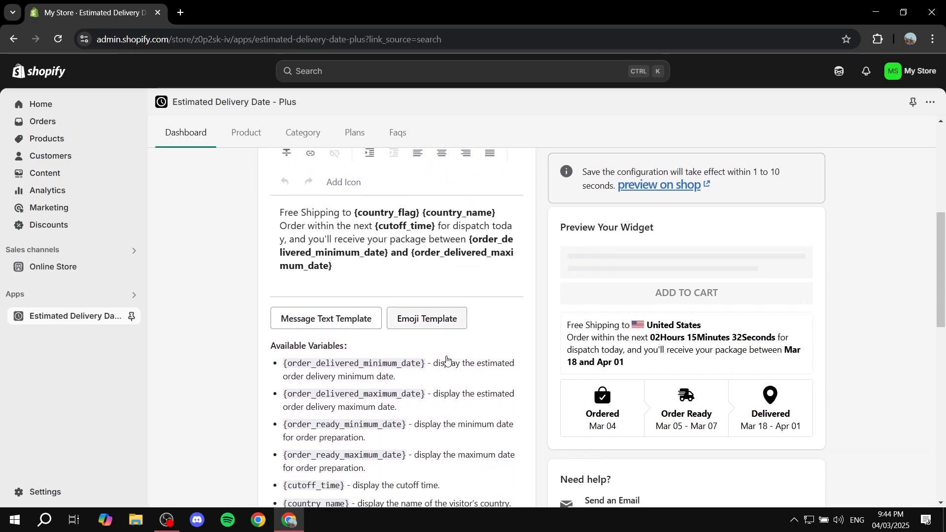
# Step: Read the list of available message variables, focusing on {order_ready_minimum_date} and its description
pyautogui.moveTo(268, 274); pyautogui.dragTo(392, 274)
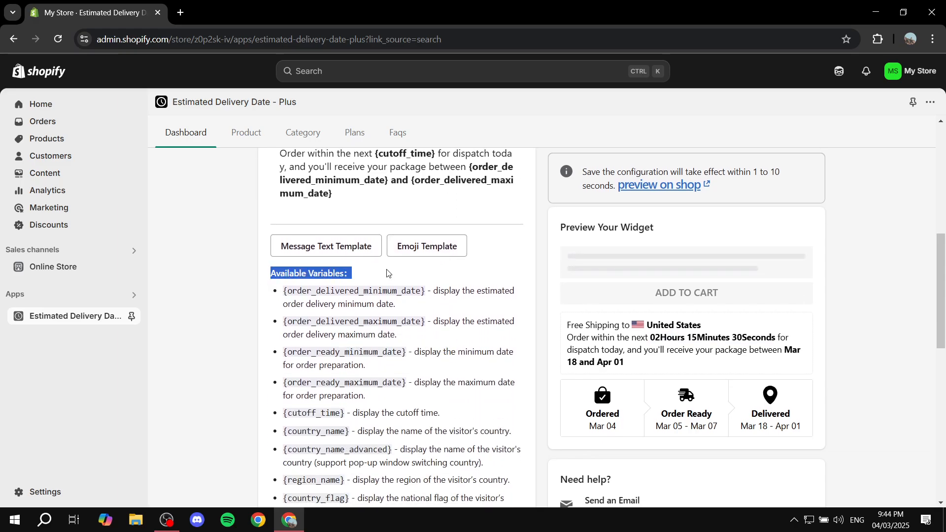
pyautogui.click(390, 274)
pyautogui.scroll(-1, 376, 301)
pyautogui.scroll(-2, 362, 262)
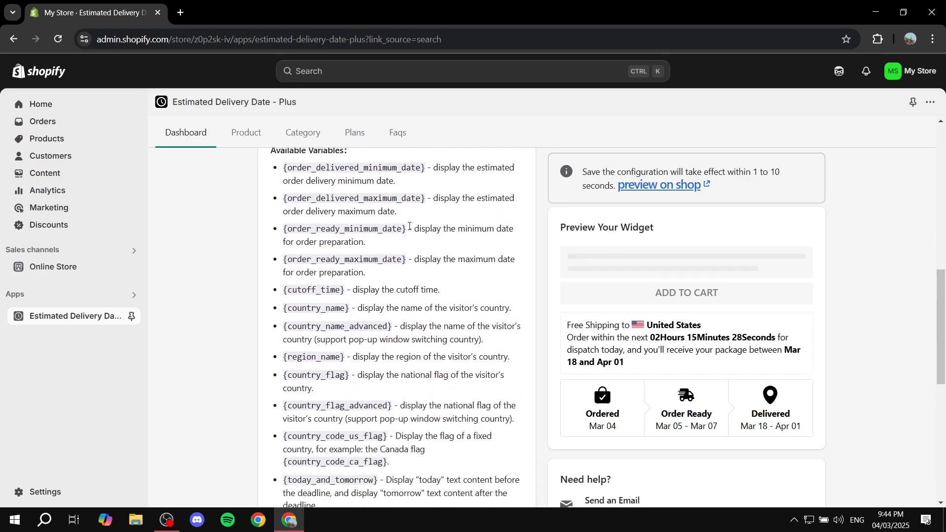
pyautogui.moveTo(404, 230); pyautogui.dragTo(281, 229)
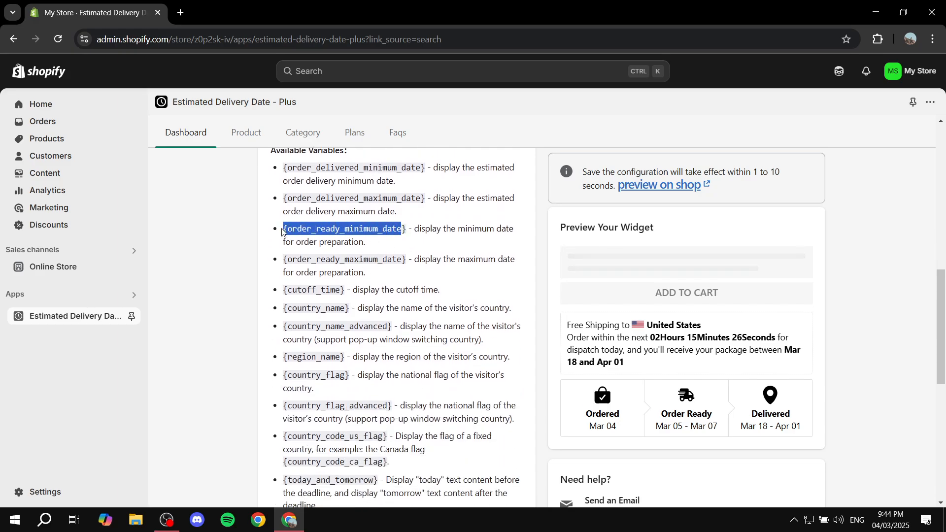
pyautogui.click(405, 245)
pyautogui.moveTo(422, 229); pyautogui.dragTo(521, 232)
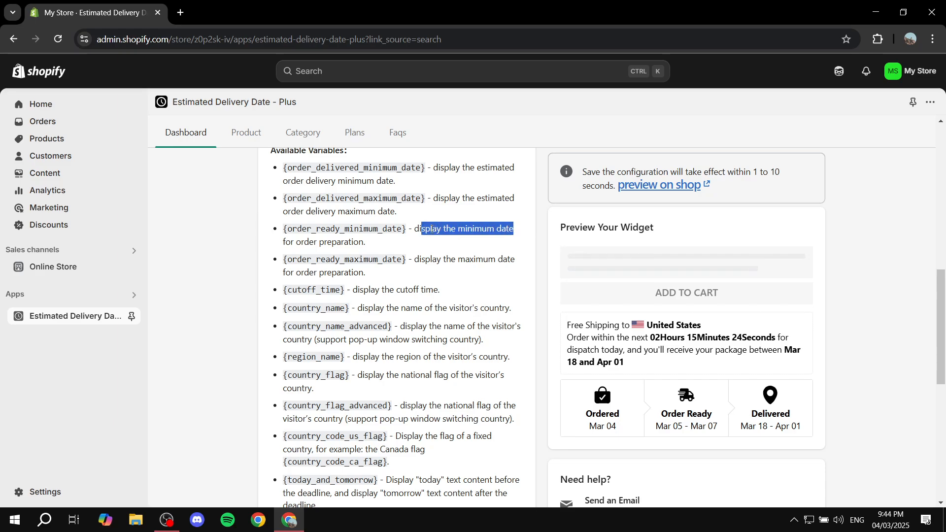
pyautogui.click(413, 230)
pyautogui.moveTo(408, 230); pyautogui.dragTo(273, 231)
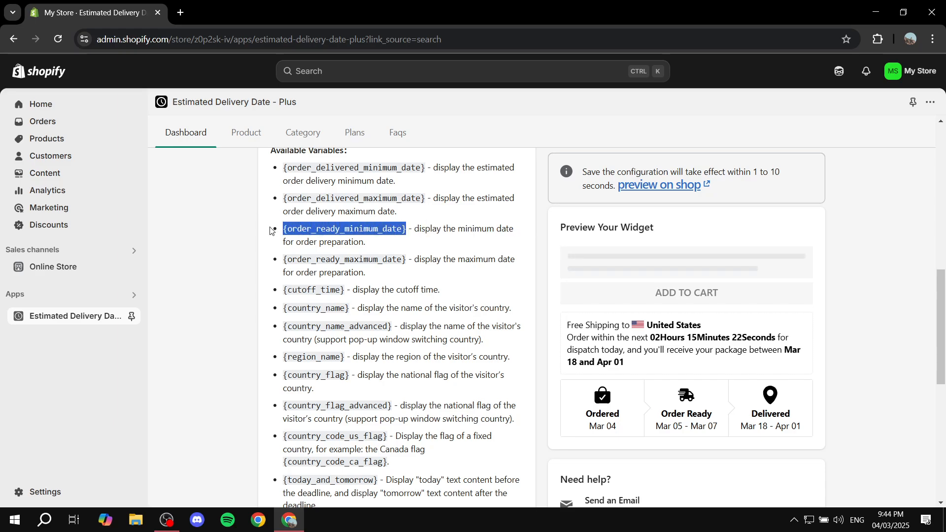
pyautogui.click(274, 230)
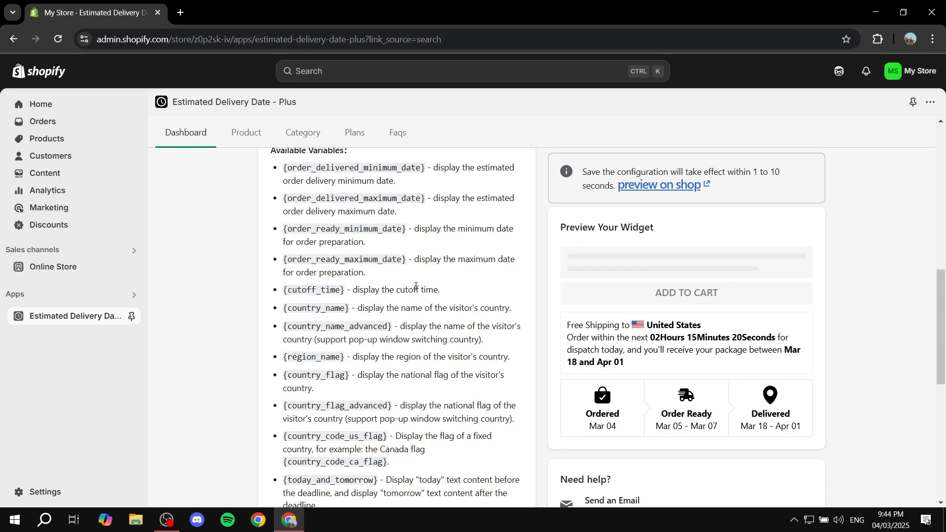
# Step: Compare the remaining message variables with the message text and its rendering in the widget preview
pyautogui.scroll(-7, 418, 288)
pyautogui.scroll(10, 422, 281)
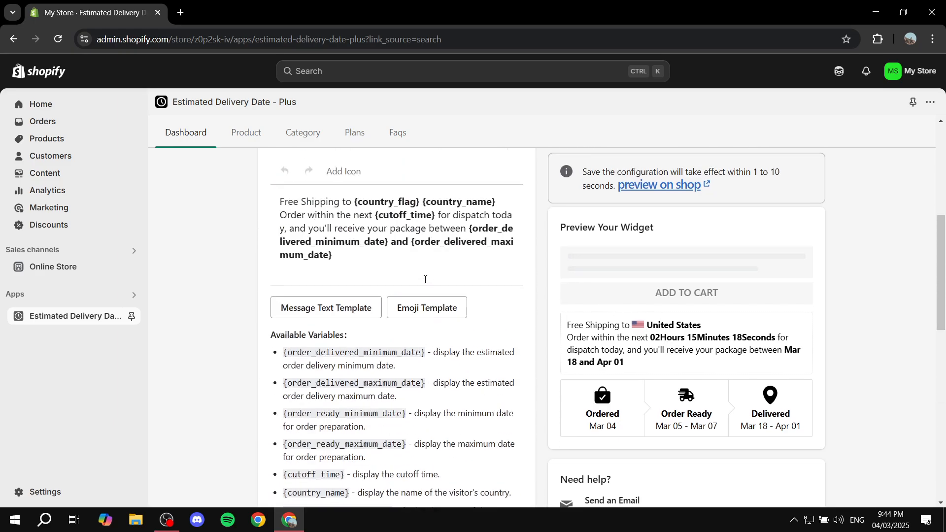
pyautogui.scroll(3, 425, 280)
pyautogui.scroll(-3, 426, 276)
pyautogui.scroll(-6, 490, 297)
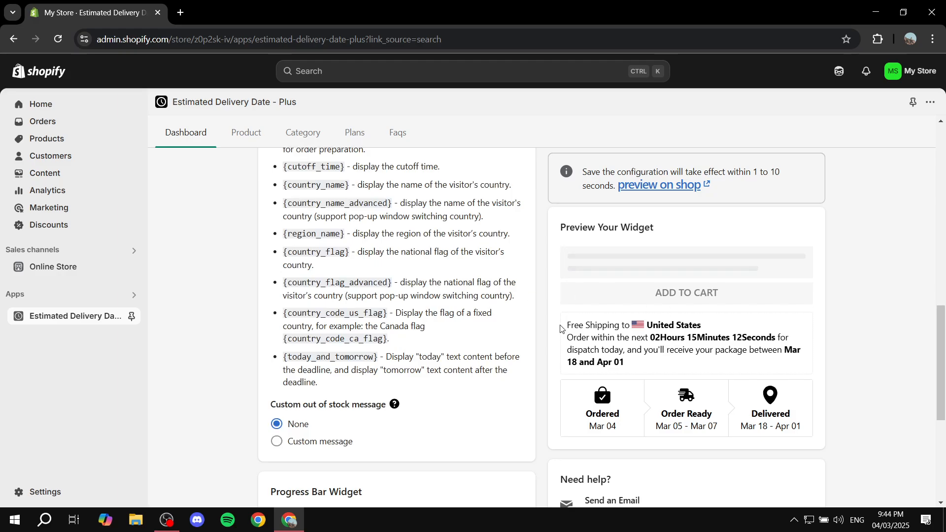
pyautogui.moveTo(561, 329); pyautogui.dragTo(642, 367)
pyautogui.moveTo(563, 326); pyautogui.dragTo(646, 360)
pyautogui.scroll(-3, 428, 268)
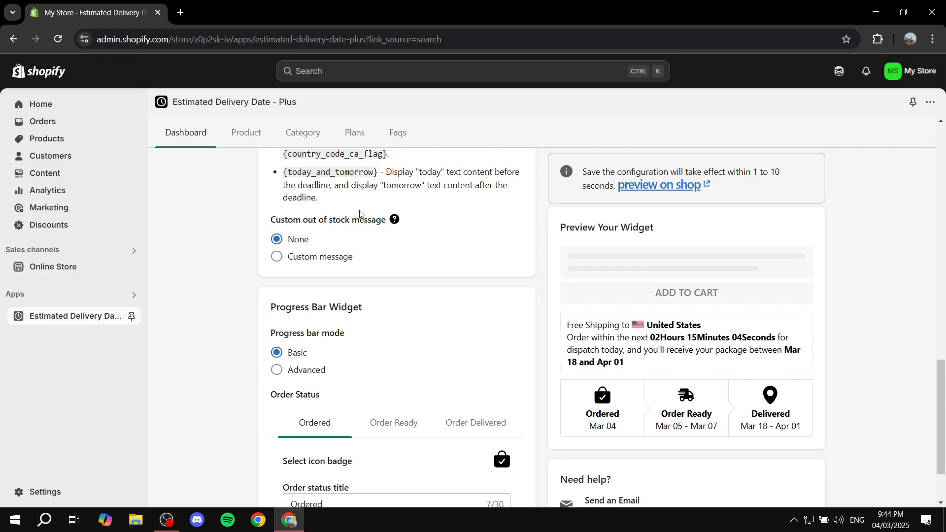
# Step: Try the Custom message option for out-of-stock products and return the setting to None
pyautogui.moveTo(268, 226); pyautogui.dragTo(418, 232)
pyautogui.click(427, 222)
pyautogui.click(277, 258)
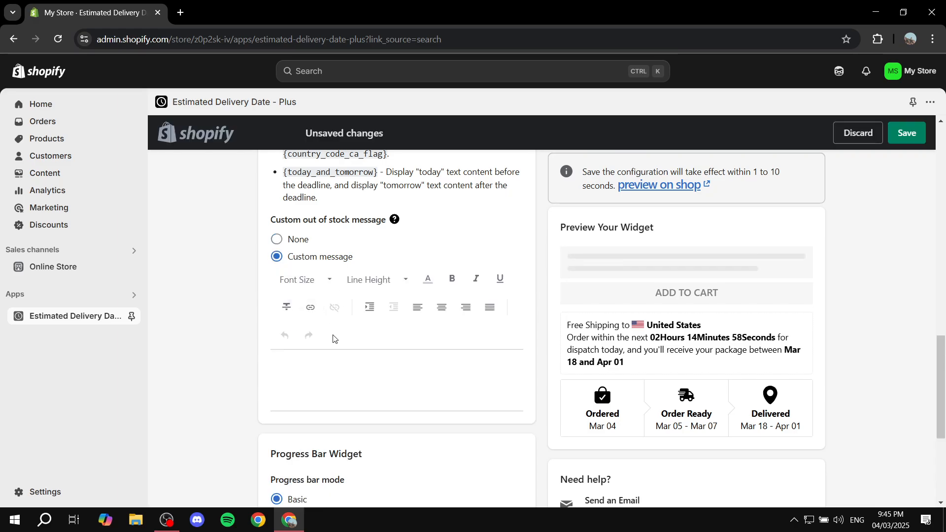
pyautogui.click(277, 239)
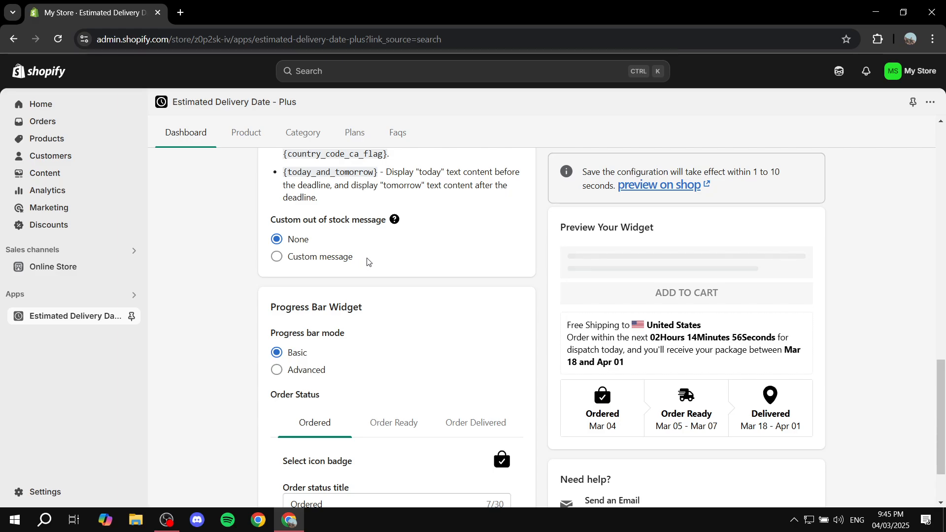
# Step: Try the Advanced progress bar mode in the Progress Bar Widget and return it to Basic
pyautogui.scroll(-1, 379, 253)
pyautogui.scroll(-1, 389, 245)
pyautogui.moveTo(270, 226); pyautogui.dragTo(400, 230)
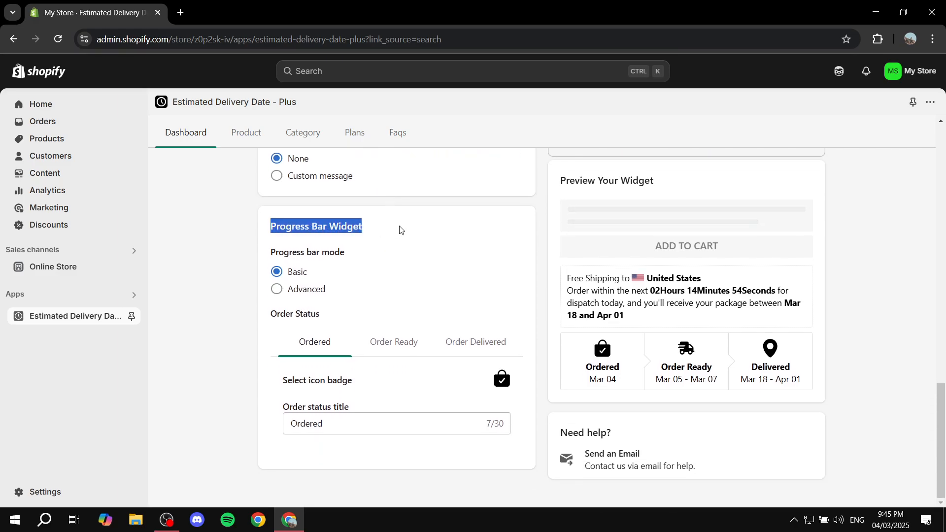
pyautogui.click(399, 230)
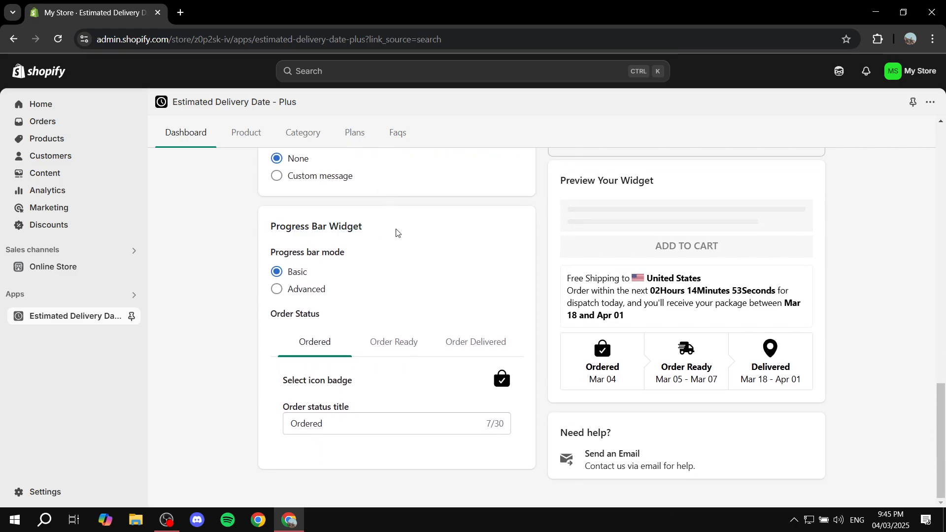
pyautogui.click(286, 290)
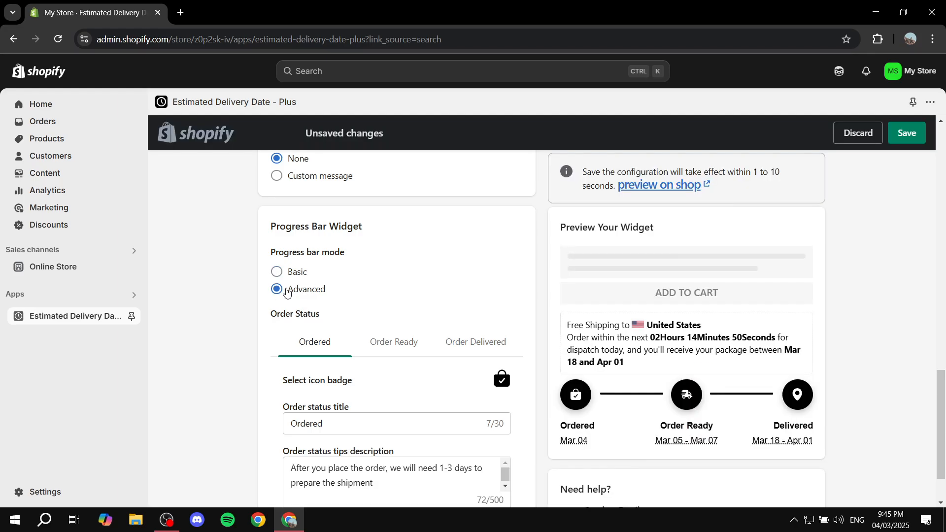
pyautogui.scroll(-2, 394, 280)
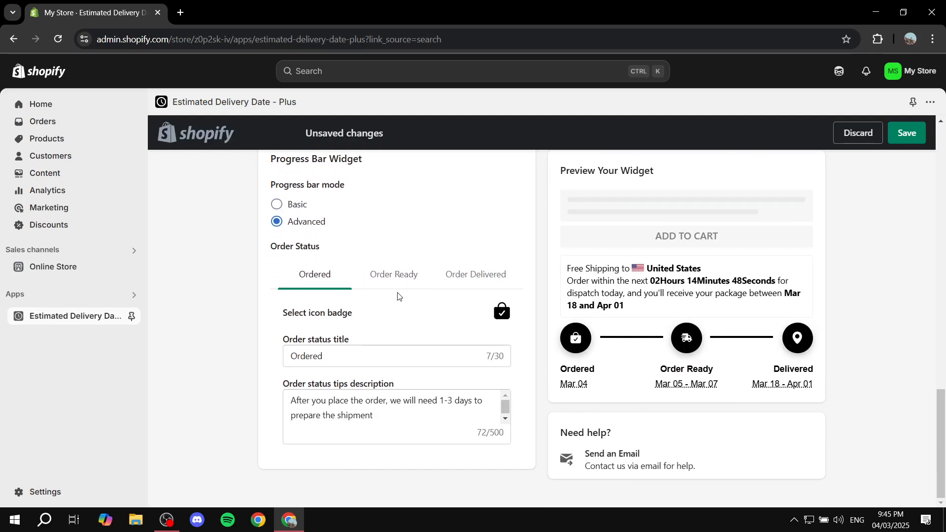
pyautogui.click(291, 210)
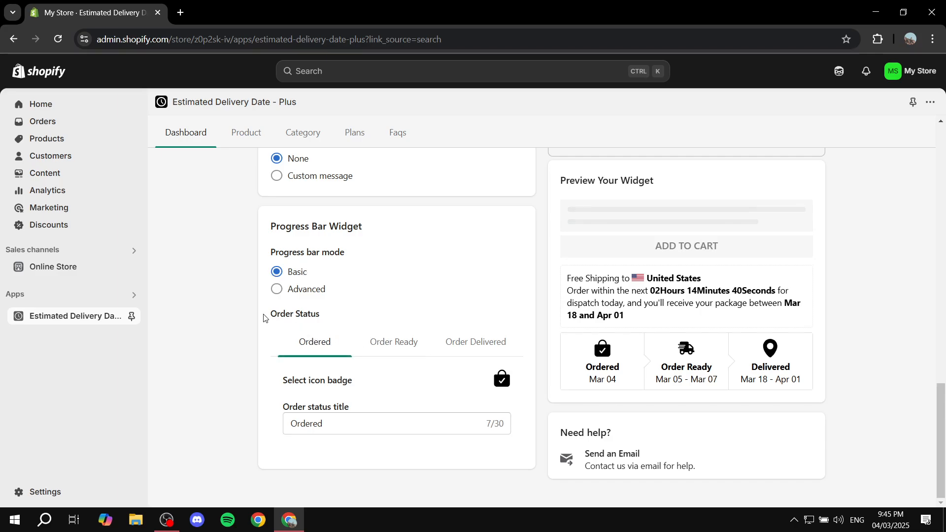
# Step: Examine the Order Status section and the corresponding order stages in the progress bar preview
pyautogui.moveTo(264, 314); pyautogui.dragTo(369, 312)
pyautogui.click(371, 319)
pyautogui.moveTo(580, 369); pyautogui.dragTo(831, 377)
pyautogui.click(631, 367)
pyautogui.click(631, 365)
pyautogui.click(728, 369)
pyautogui.click(830, 377)
# Step: Change the icon badge of the Ordered status to the first-row gift icon
pyautogui.moveTo(305, 381); pyautogui.dragTo(380, 384)
pyautogui.click(377, 384)
pyautogui.moveTo(323, 420); pyautogui.dragTo(289, 423)
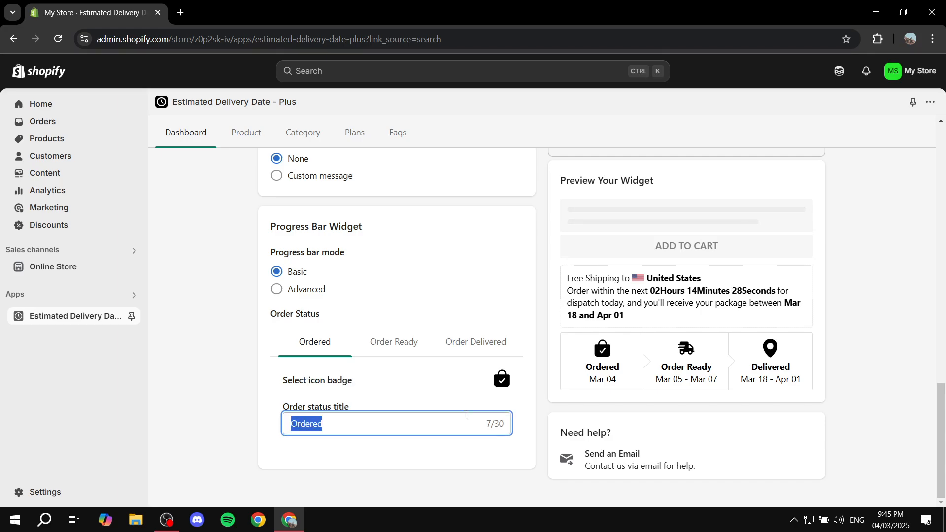
pyautogui.moveTo(593, 366); pyautogui.dragTo(625, 368)
pyautogui.click(624, 366)
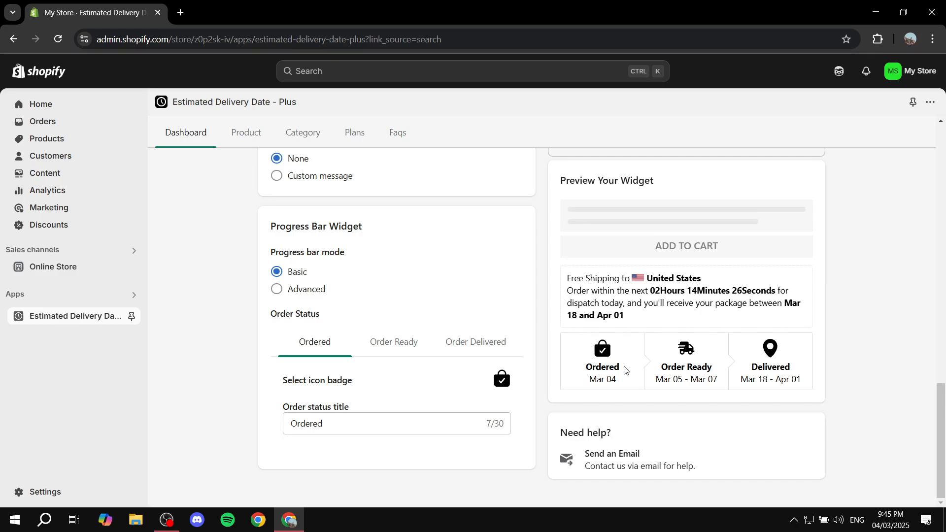
pyautogui.click(502, 382)
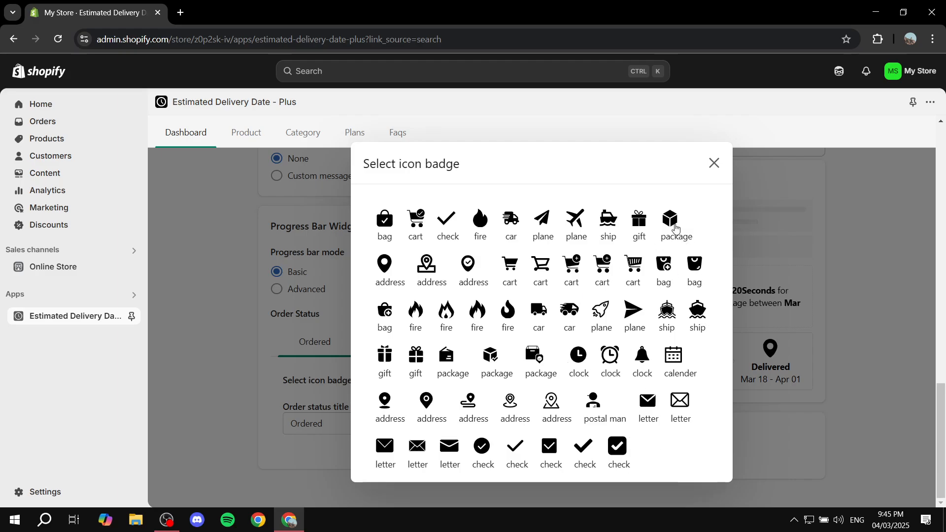
pyautogui.click(640, 224)
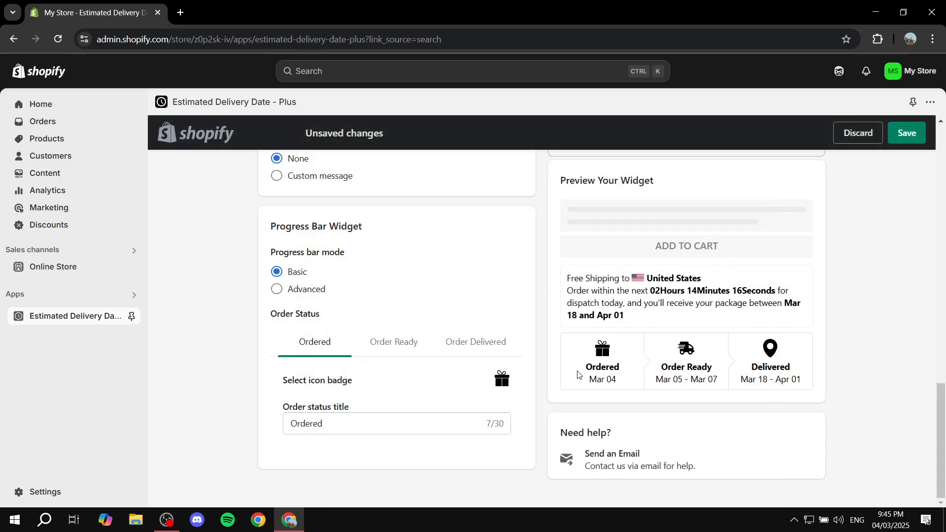
# Step: Try disabling the Order Ready component's display, re-enable it, and review its status and preparation date titles
pyautogui.click(392, 342)
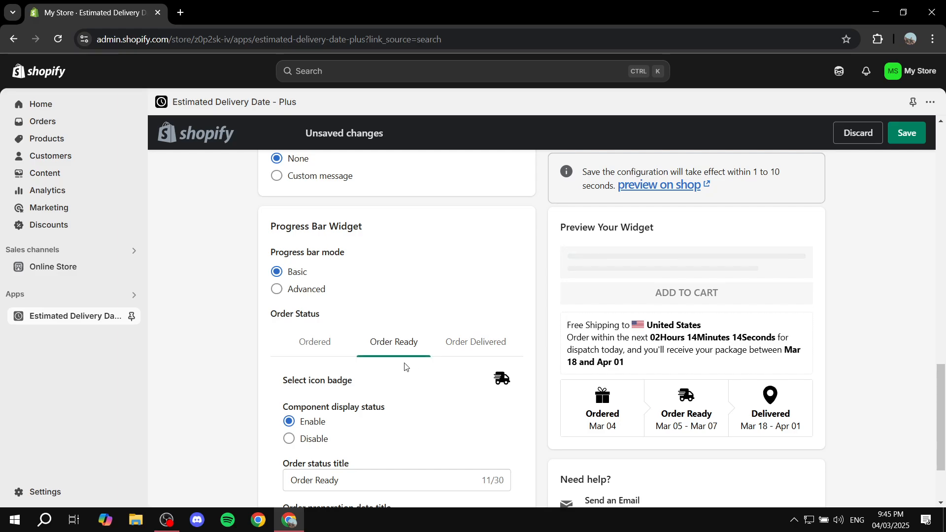
pyautogui.scroll(-1, 473, 359)
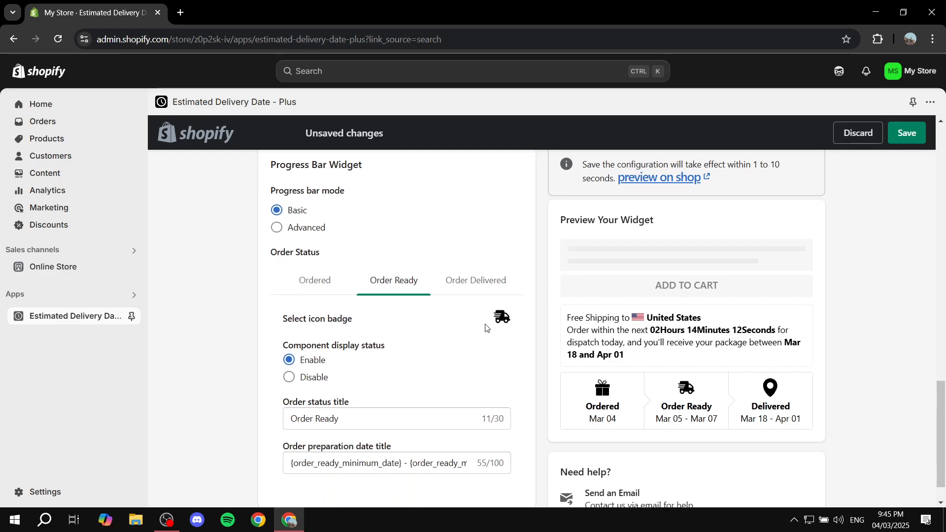
pyautogui.scroll(-1, 384, 308)
pyautogui.moveTo(278, 311); pyautogui.dragTo(425, 311)
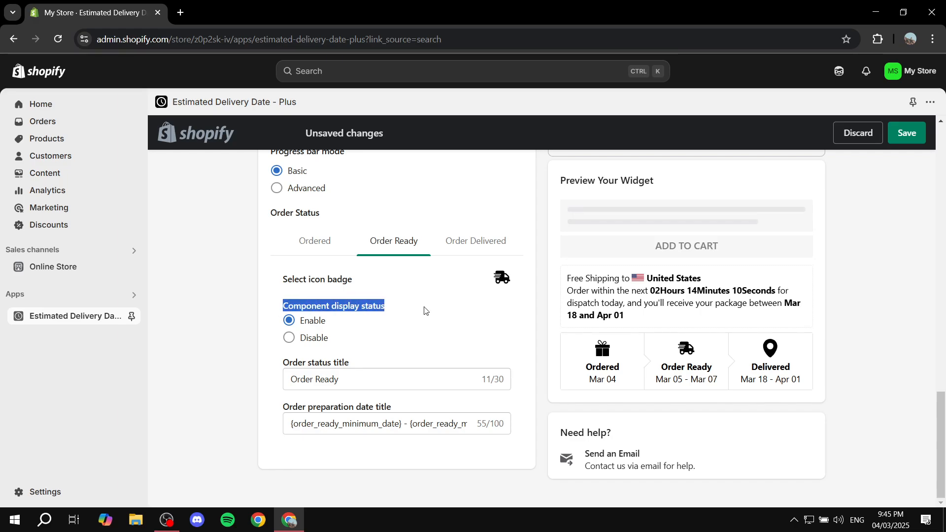
pyautogui.click(426, 309)
pyautogui.click(306, 339)
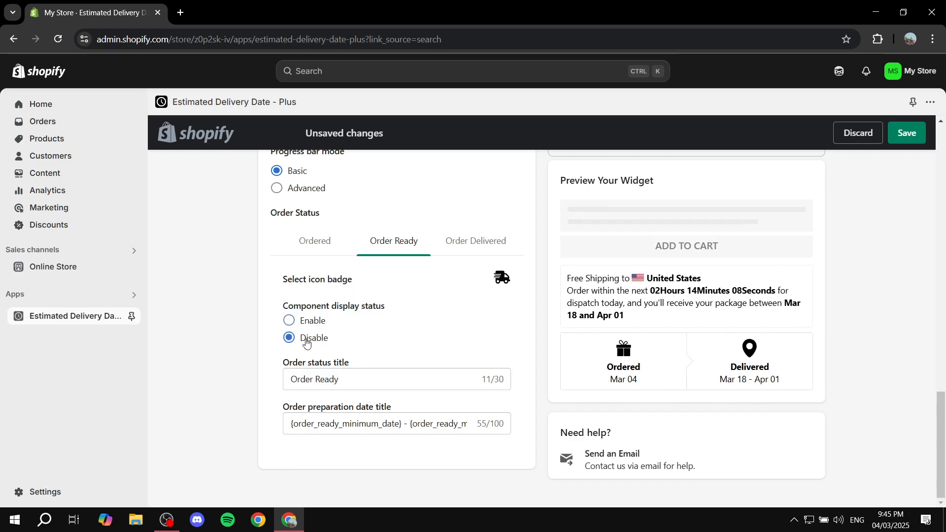
pyautogui.click(304, 323)
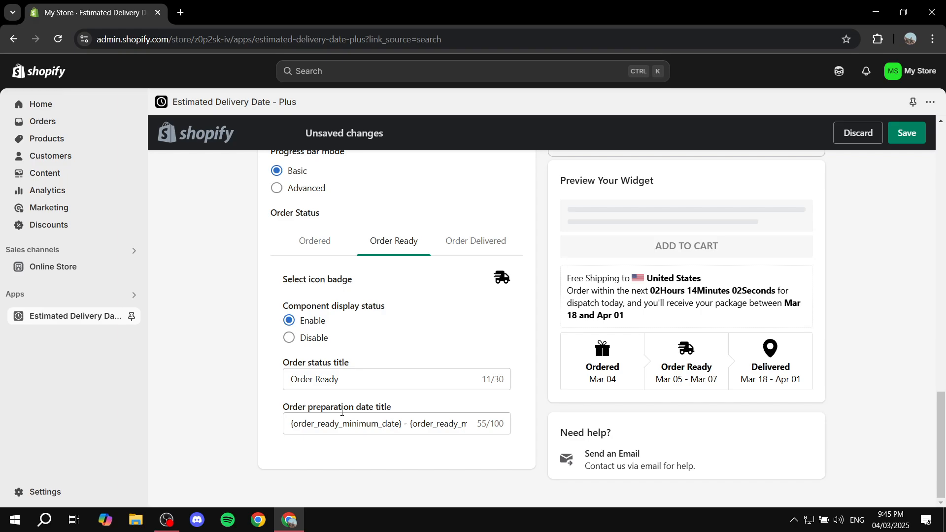
pyautogui.moveTo(357, 425); pyautogui.dragTo(417, 427)
pyautogui.click(410, 398)
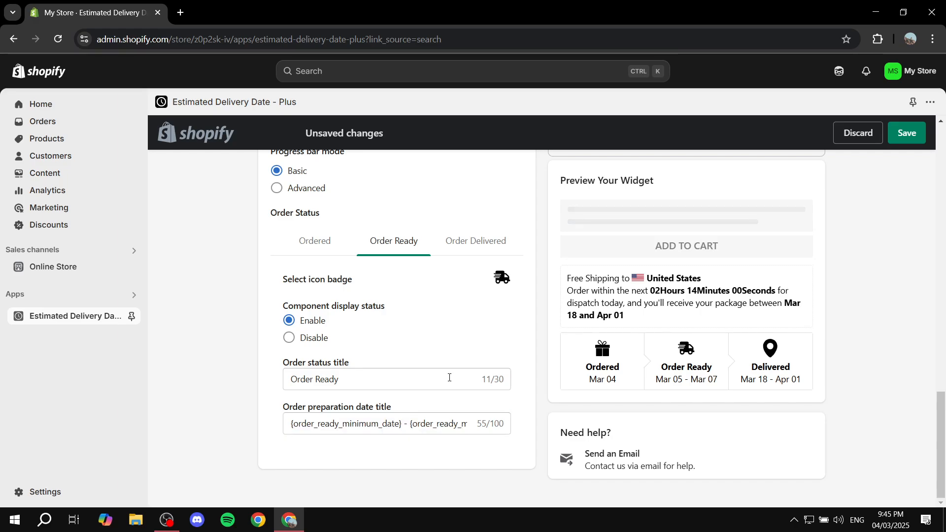
pyautogui.moveTo(379, 378); pyautogui.dragTo(275, 384)
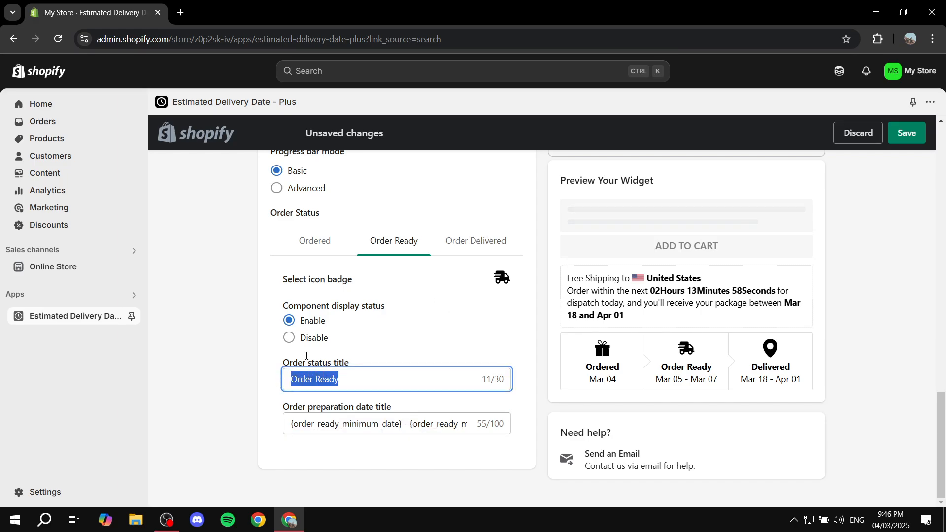
# Step: Review the Order Delivered status fields and the message variables, and save the widget configuration
pyautogui.click(464, 246)
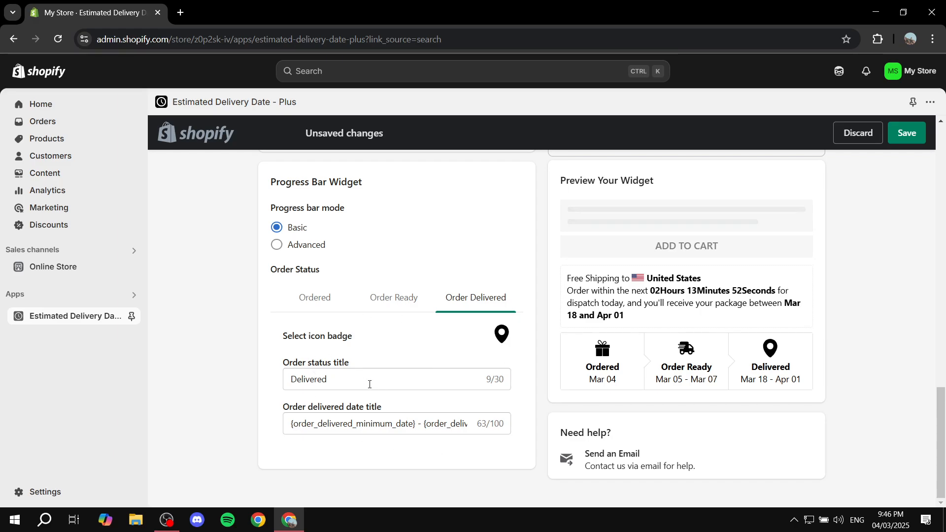
pyautogui.moveTo(370, 385); pyautogui.dragTo(206, 380)
pyautogui.click(264, 369)
pyautogui.scroll(3, 330, 302)
pyautogui.scroll(-4, 335, 308)
pyautogui.scroll(5, 385, 384)
pyautogui.moveTo(356, 298); pyautogui.dragTo(307, 232)
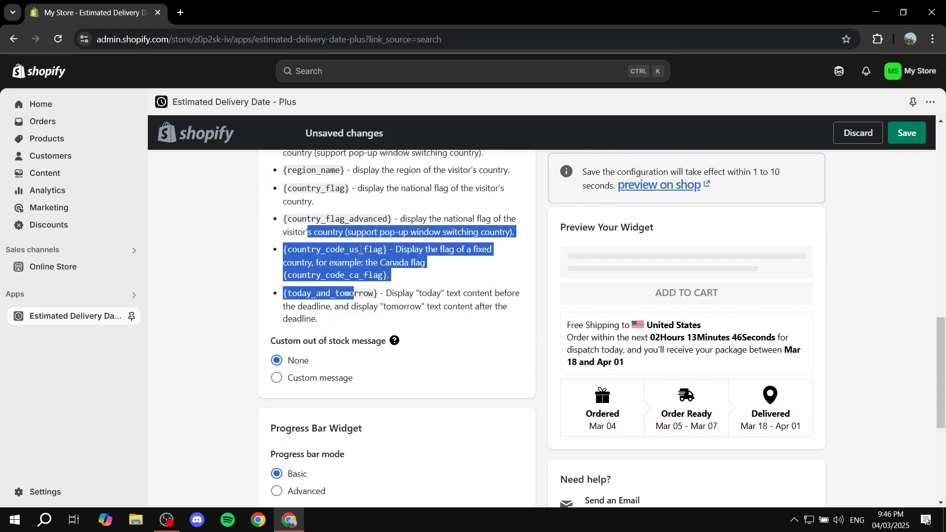
pyautogui.click(446, 340)
pyautogui.scroll(-5, 354, 397)
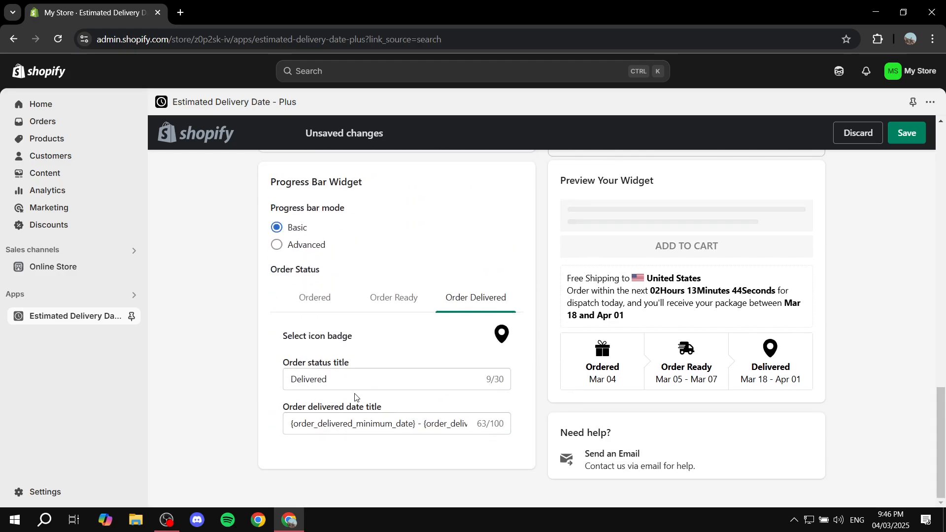
pyautogui.click(909, 133)
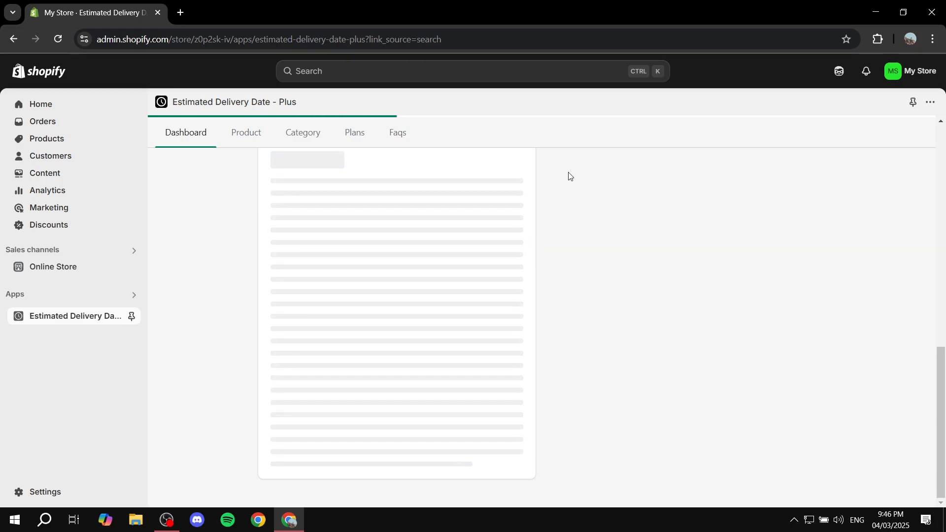
# Step: Open the app's general settings and examine the Date Range Setting section, including the order delivery working days
pyautogui.scroll(15, 422, 250)
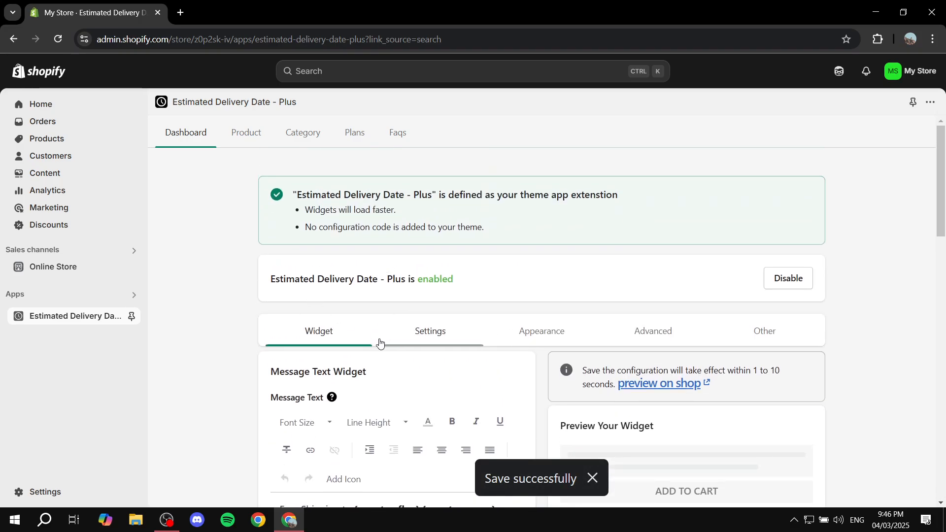
pyautogui.scroll(1, 345, 348)
pyautogui.click(422, 338)
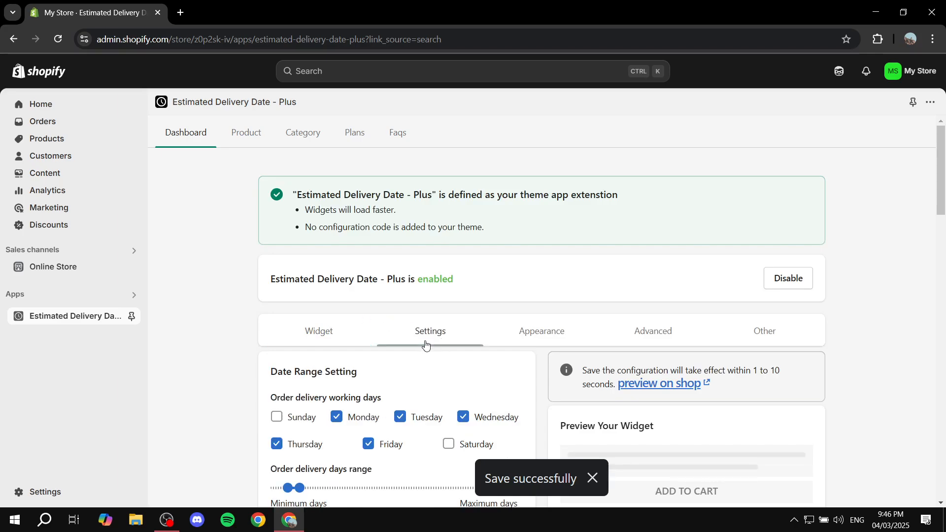
pyautogui.scroll(-2, 422, 337)
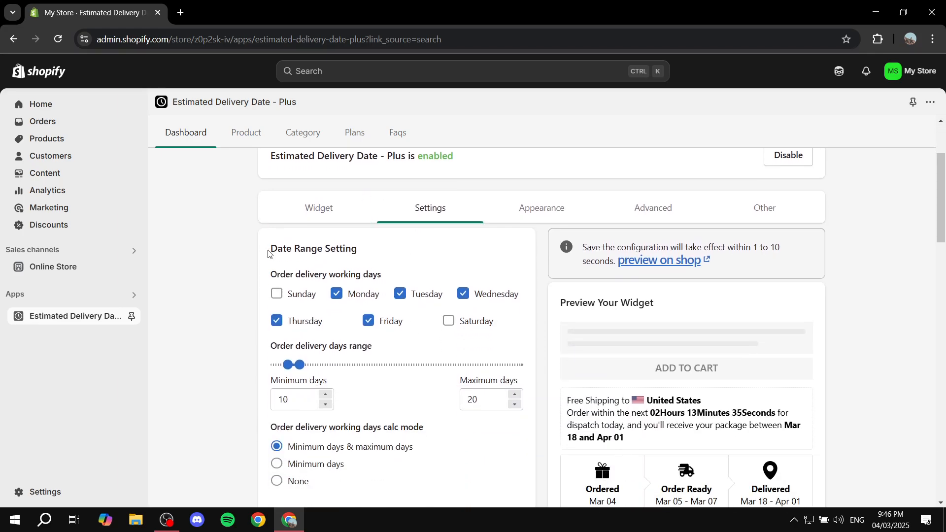
pyautogui.moveTo(269, 254); pyautogui.dragTo(392, 251)
pyautogui.click(395, 252)
pyautogui.scroll(-2, 424, 250)
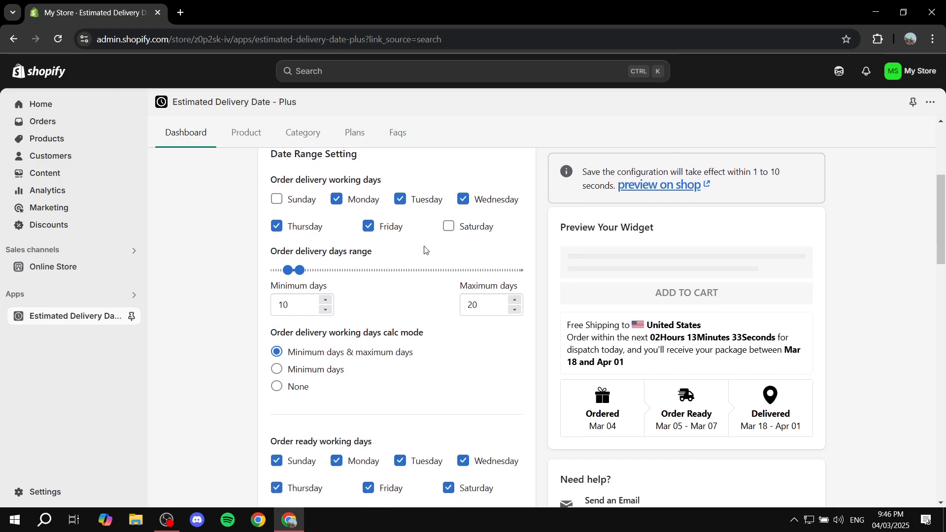
pyautogui.scroll(1, 426, 188)
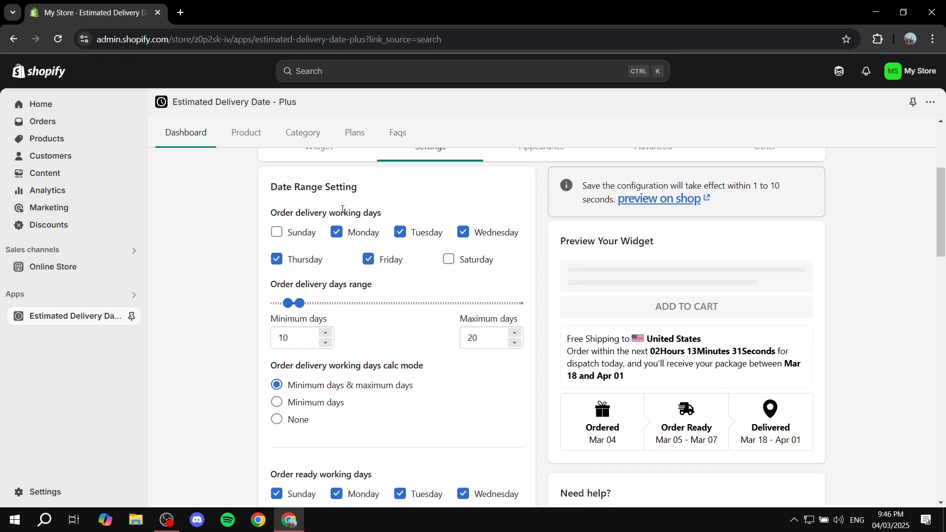
# Step: Review the order delivery working days and set the maximum of the order delivery days range to 16
pyautogui.moveTo(328, 213); pyautogui.dragTo(439, 210)
pyautogui.click(439, 210)
pyautogui.moveTo(268, 288); pyautogui.dragTo(408, 286)
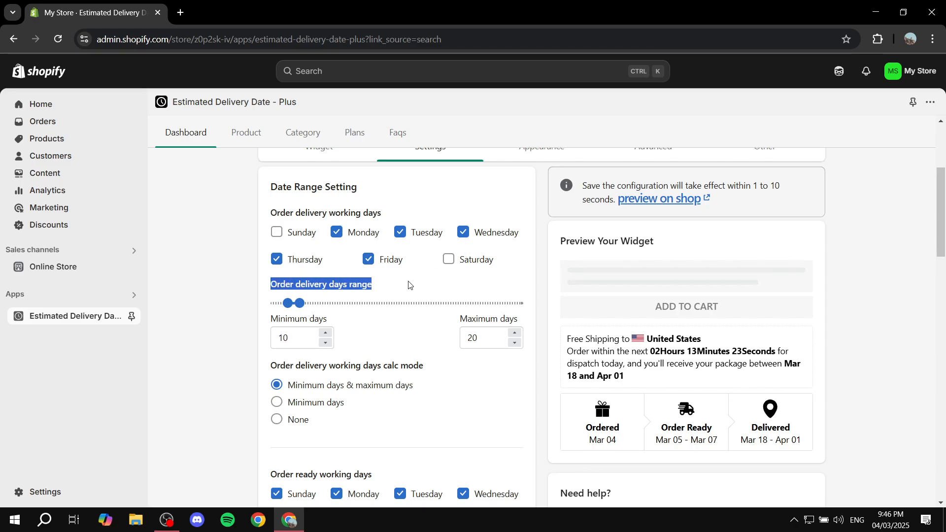
pyautogui.click(409, 284)
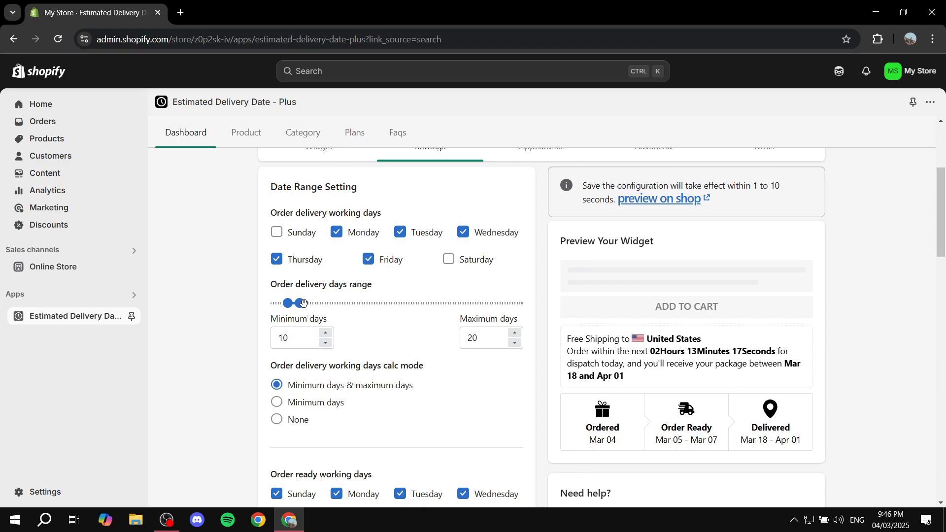
pyautogui.moveTo(303, 303); pyautogui.dragTo(294, 303)
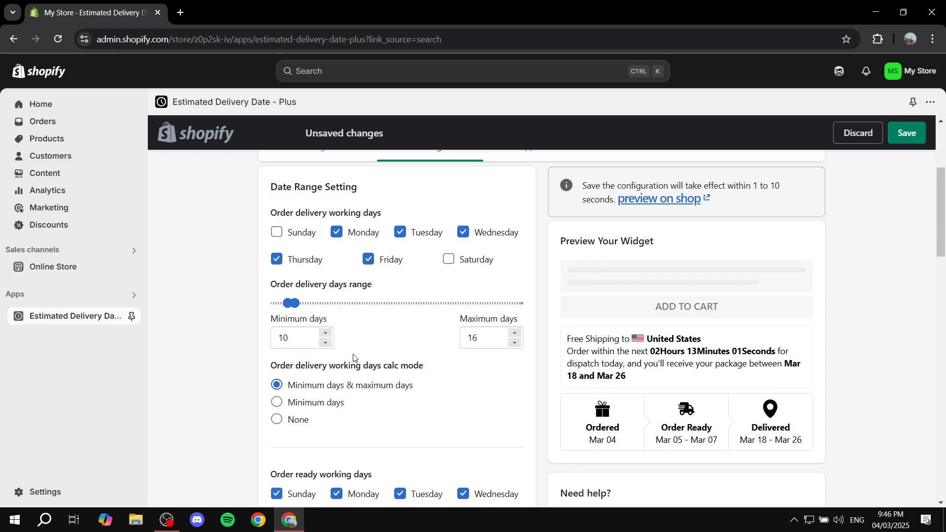
# Step: Review the order ready working days, its days range and calculation mode, and the Holidays field
pyautogui.scroll(-1, 366, 350)
pyautogui.scroll(-2, 374, 345)
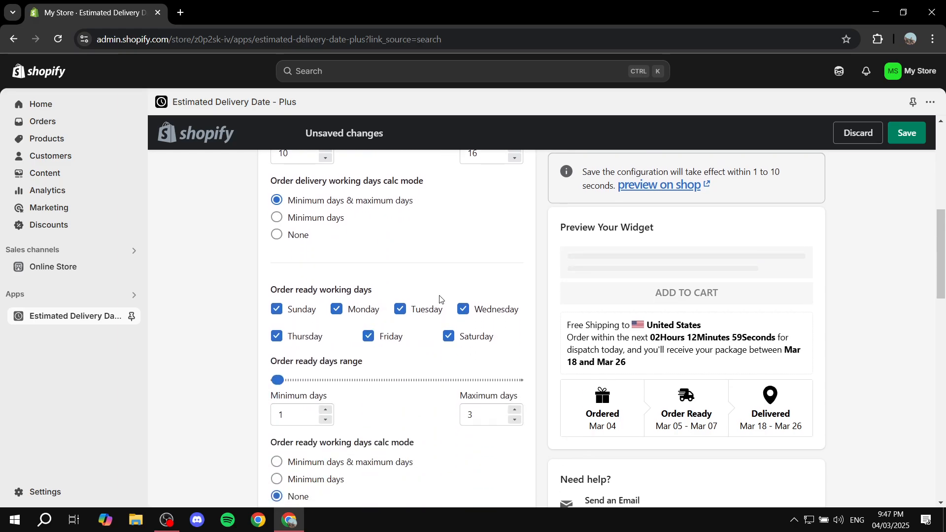
pyautogui.scroll(1, 461, 296)
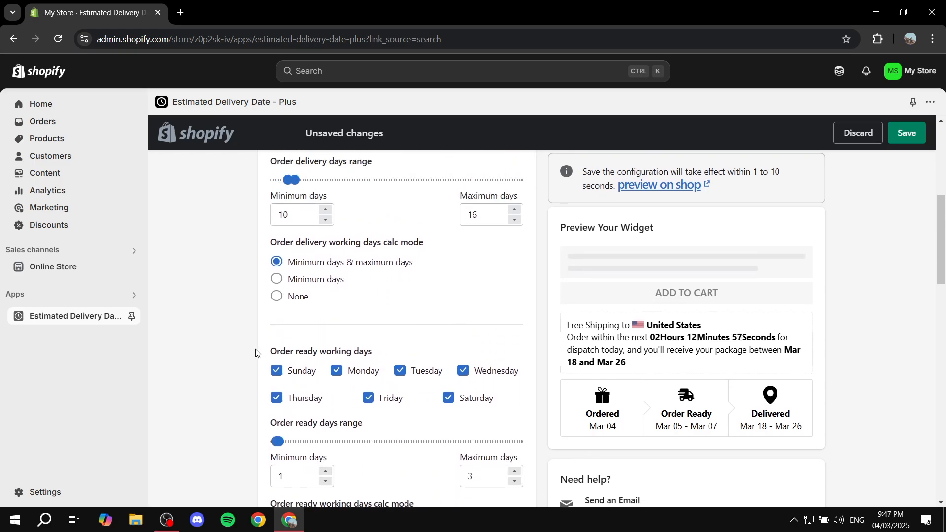
pyautogui.moveTo(257, 354); pyautogui.dragTo(483, 353)
pyautogui.click(480, 350)
pyautogui.scroll(-5, 478, 349)
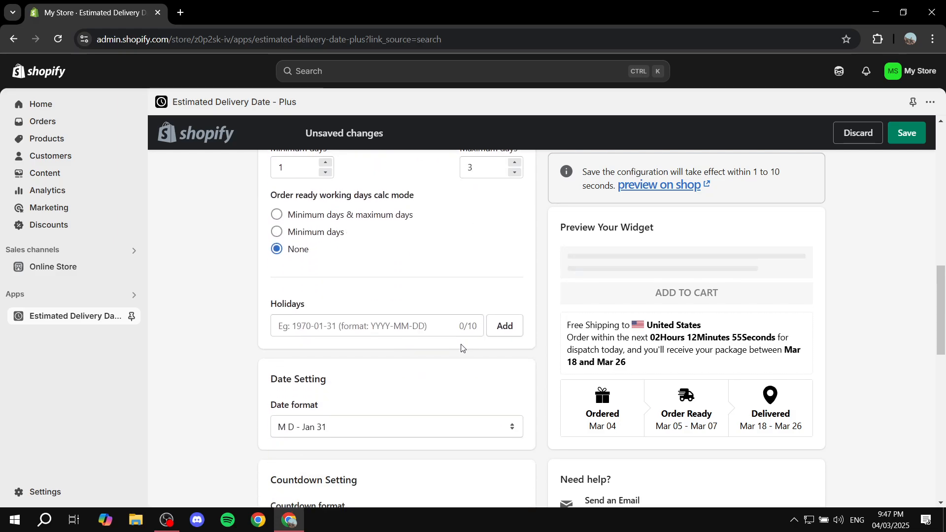
pyautogui.scroll(-1, 395, 305)
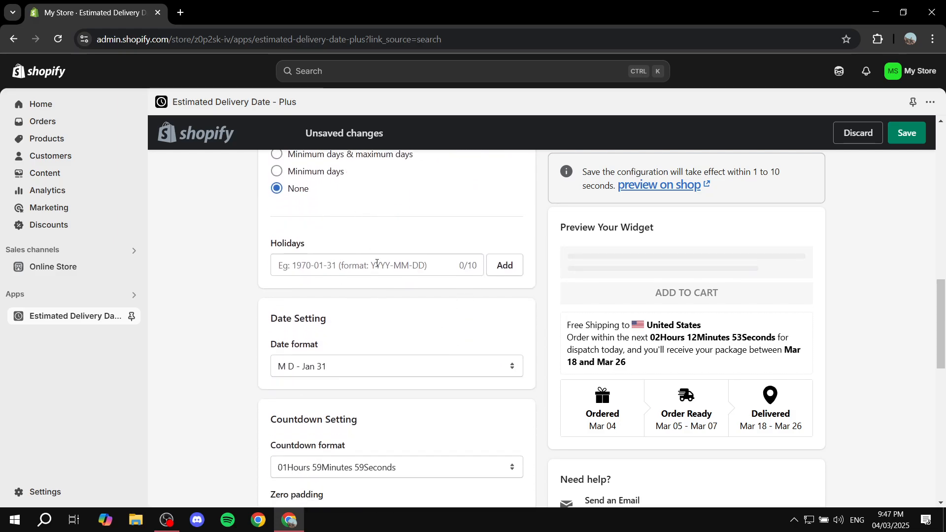
pyautogui.moveTo(270, 243); pyautogui.dragTo(360, 239)
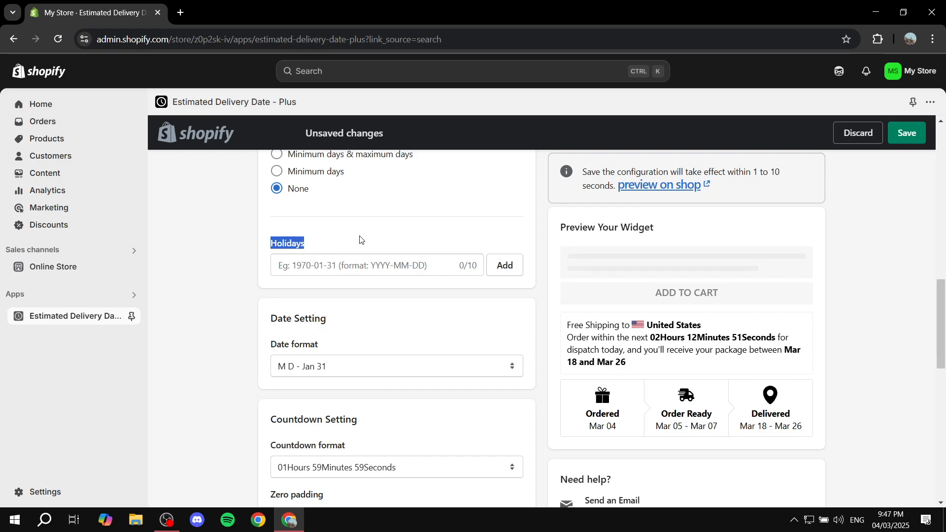
pyautogui.click(360, 239)
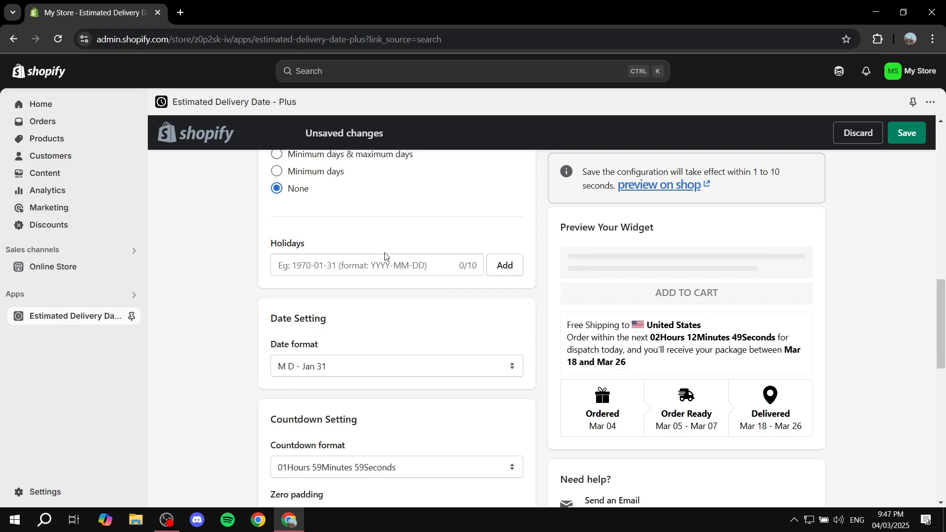
# Step: Examine the date format, countdown and variable language translation settings, and look over the whole settings page again
pyautogui.scroll(-2, 385, 257)
pyautogui.moveTo(270, 196); pyautogui.dragTo(358, 199)
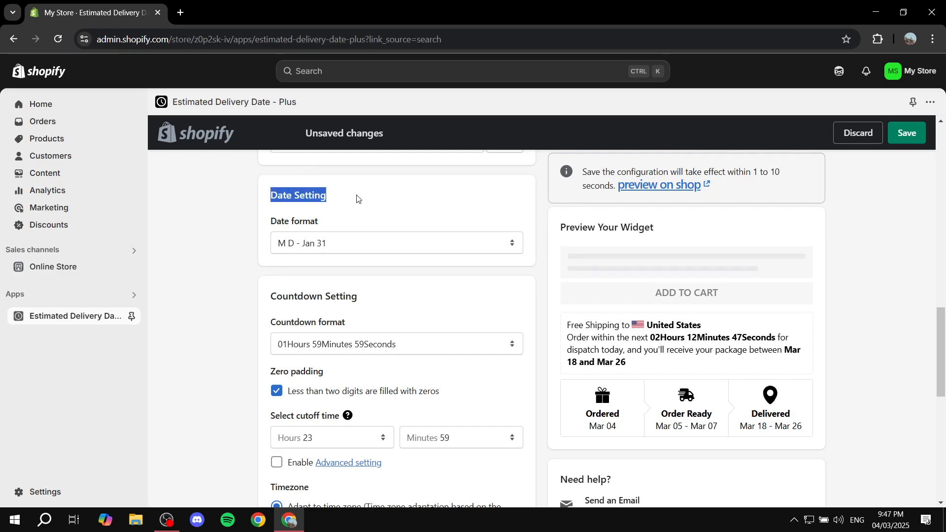
pyautogui.click(358, 198)
pyautogui.scroll(-1, 376, 227)
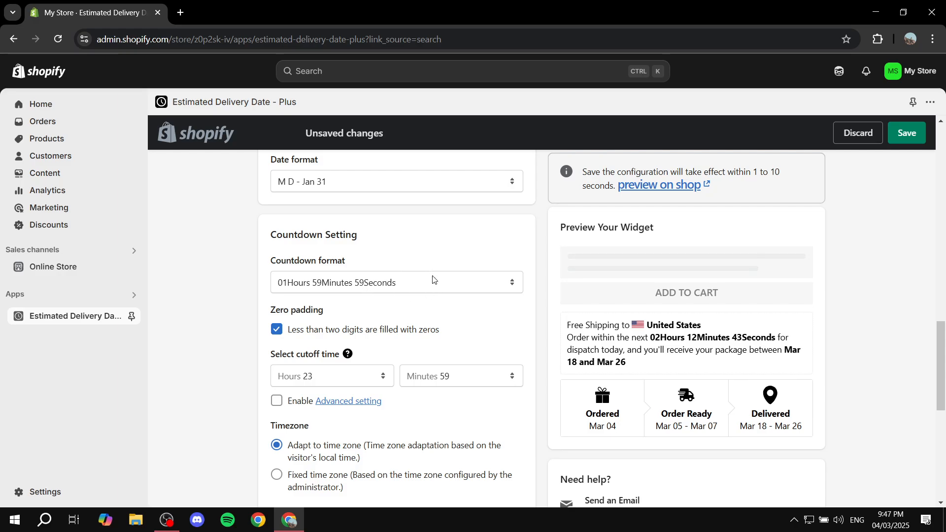
pyautogui.scroll(-9, 433, 280)
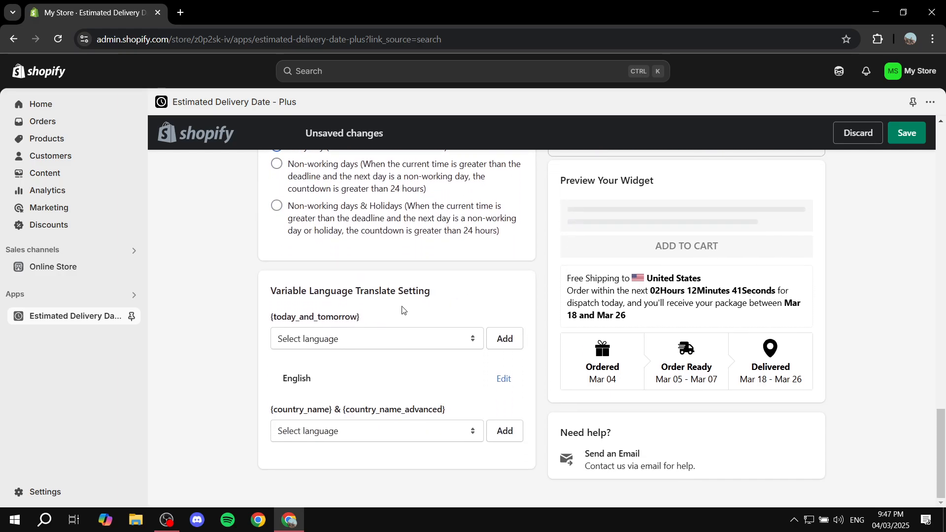
pyautogui.moveTo(313, 291); pyautogui.dragTo(433, 290)
pyautogui.click(461, 291)
pyautogui.scroll(8, 446, 327)
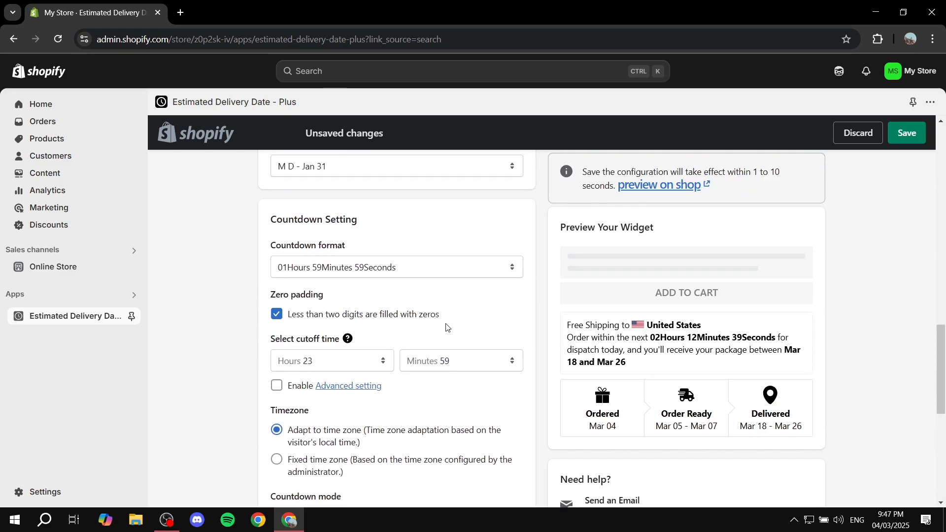
pyautogui.scroll(15, 446, 327)
pyautogui.scroll(-3, 468, 271)
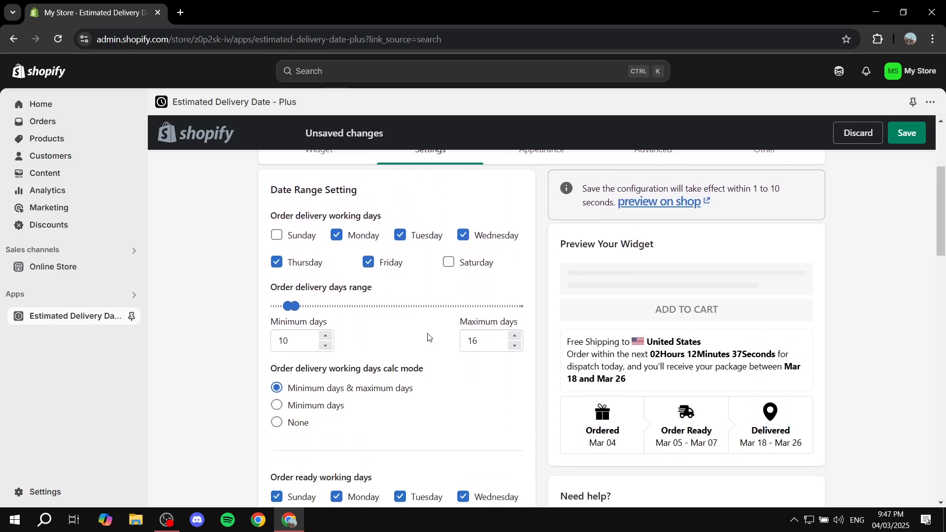
pyautogui.scroll(-9, 396, 356)
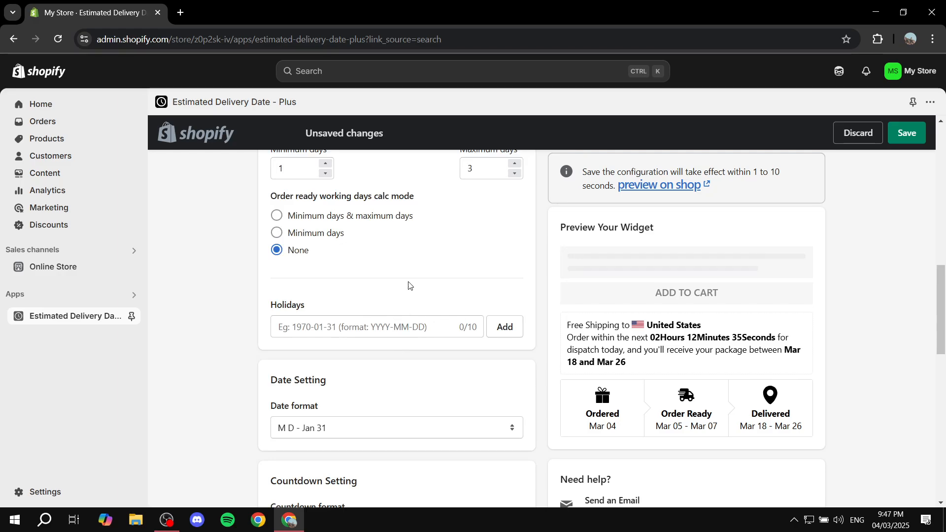
pyautogui.scroll(15, 433, 385)
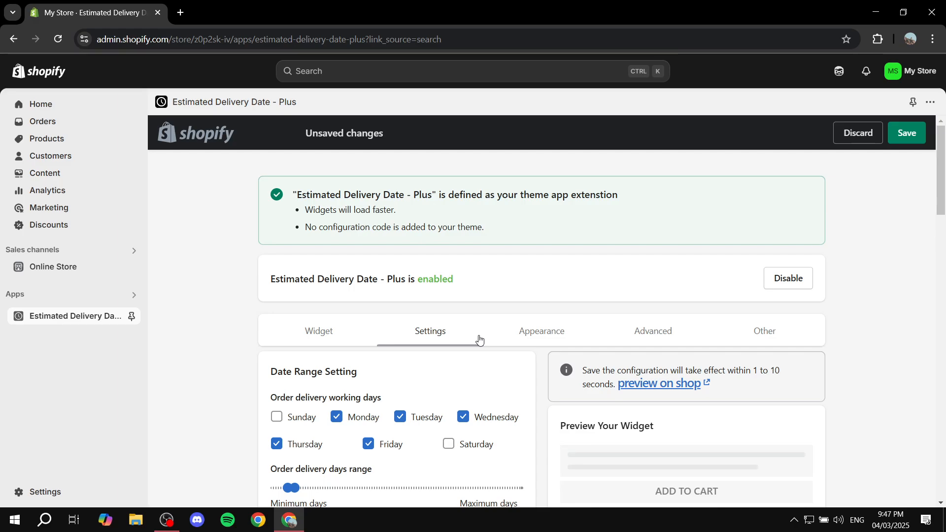
# Step: Examine the appearance options for widget layout, placement, margins, borders and progress bar colors
pyautogui.click(549, 341)
pyautogui.scroll(-4, 459, 351)
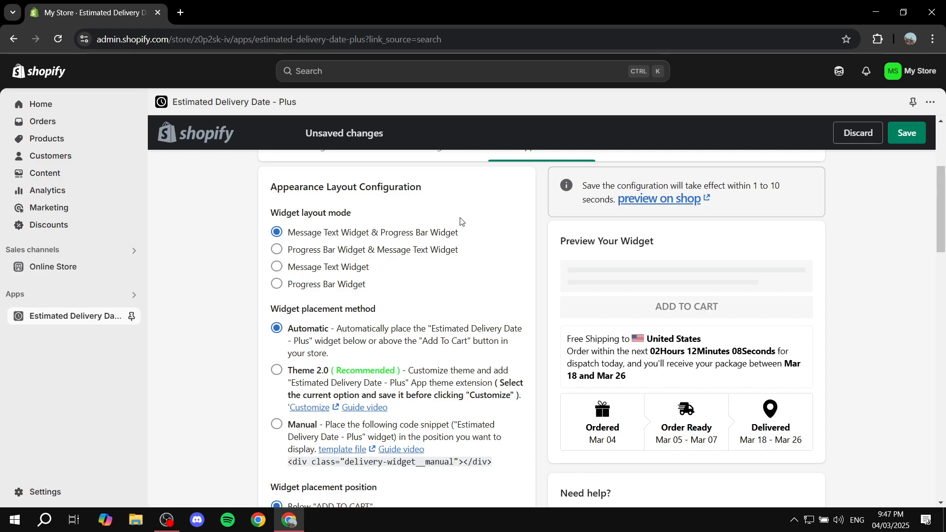
pyautogui.scroll(-2, 453, 270)
pyautogui.scroll(-3, 453, 270)
pyautogui.scroll(-5, 454, 241)
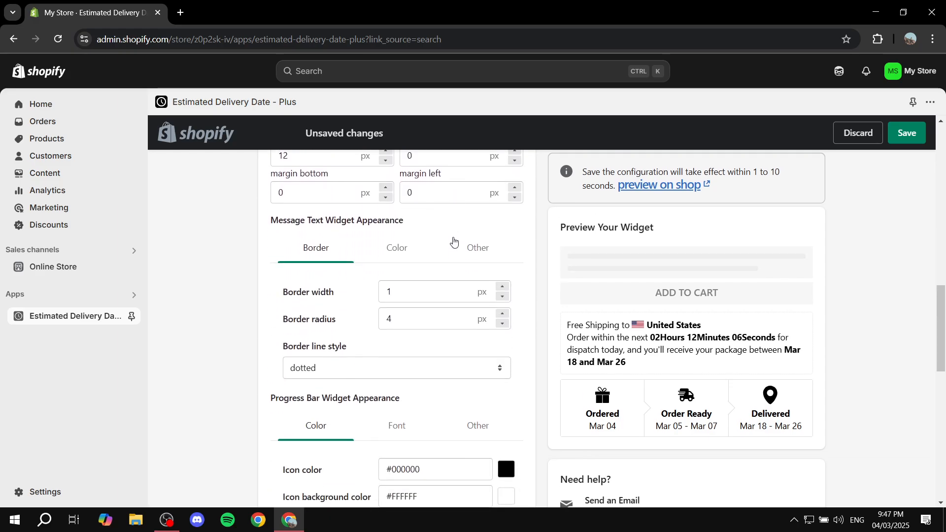
pyautogui.scroll(-8, 451, 266)
pyautogui.scroll(6, 437, 269)
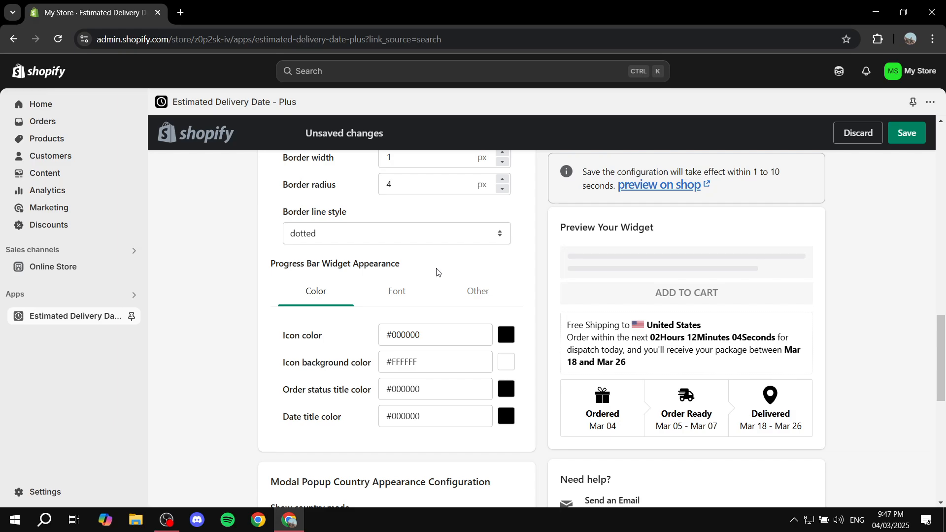
pyautogui.scroll(-6, 432, 268)
pyautogui.scroll(6, 453, 270)
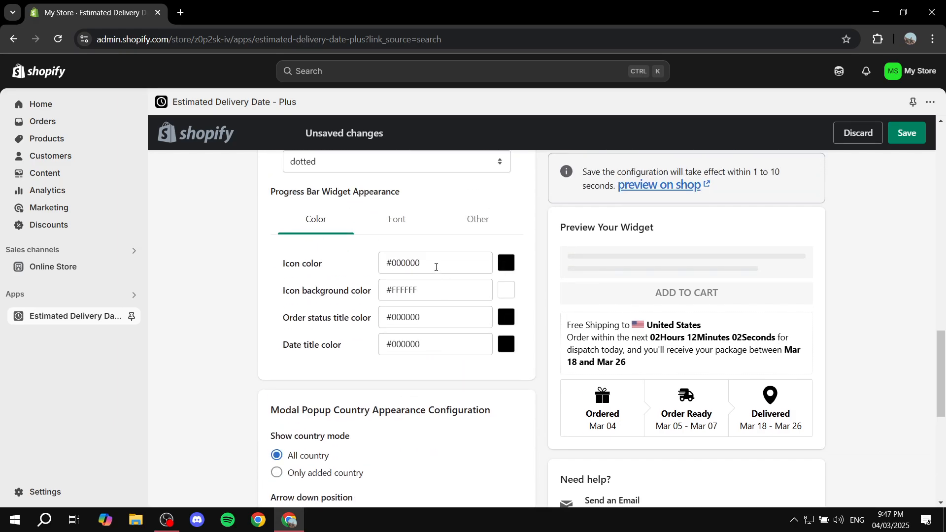
pyautogui.scroll(20, 436, 267)
pyautogui.scroll(-6, 469, 255)
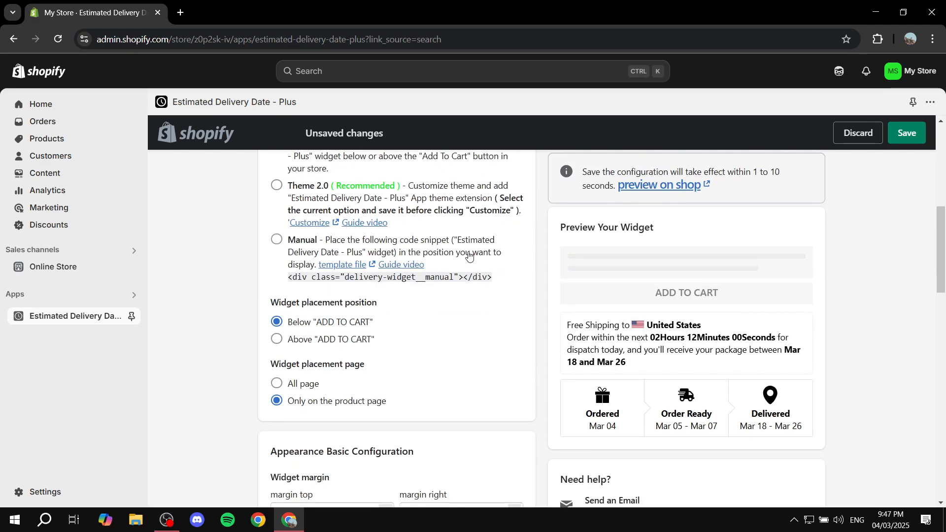
pyautogui.scroll(-8, 444, 259)
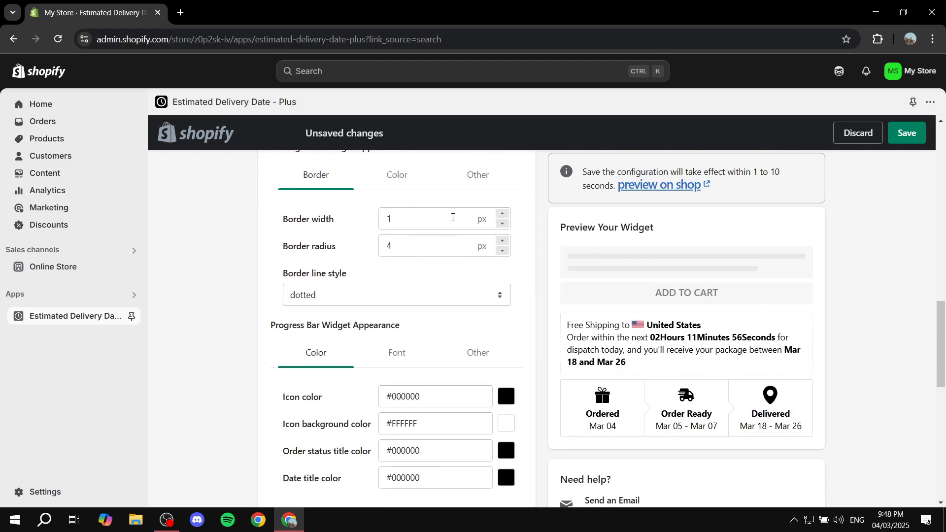
pyautogui.scroll(10, 449, 221)
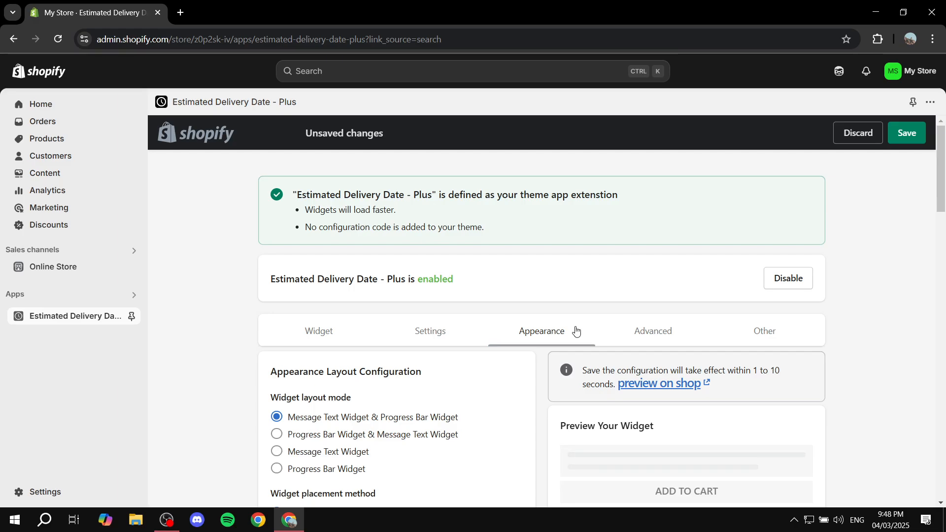
# Step: Review the advanced options for individual product and category configuration and the cart/checkout delivery date message
pyautogui.click(648, 339)
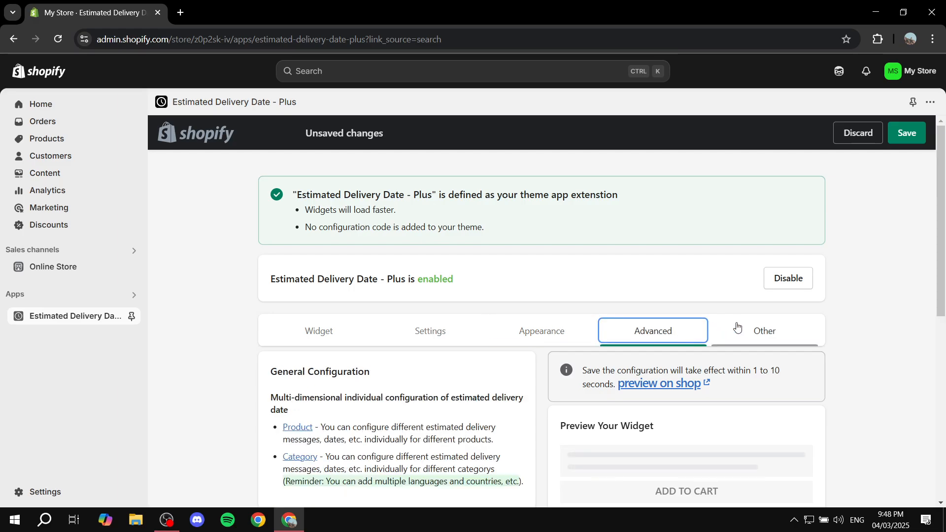
pyautogui.click(737, 327)
pyautogui.click(661, 330)
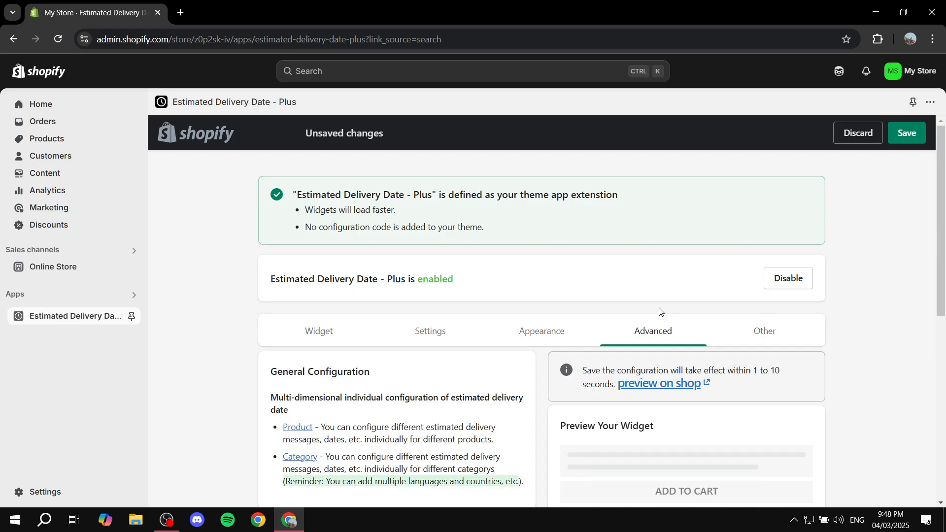
pyautogui.scroll(-2, 497, 363)
pyautogui.scroll(-2, 497, 363)
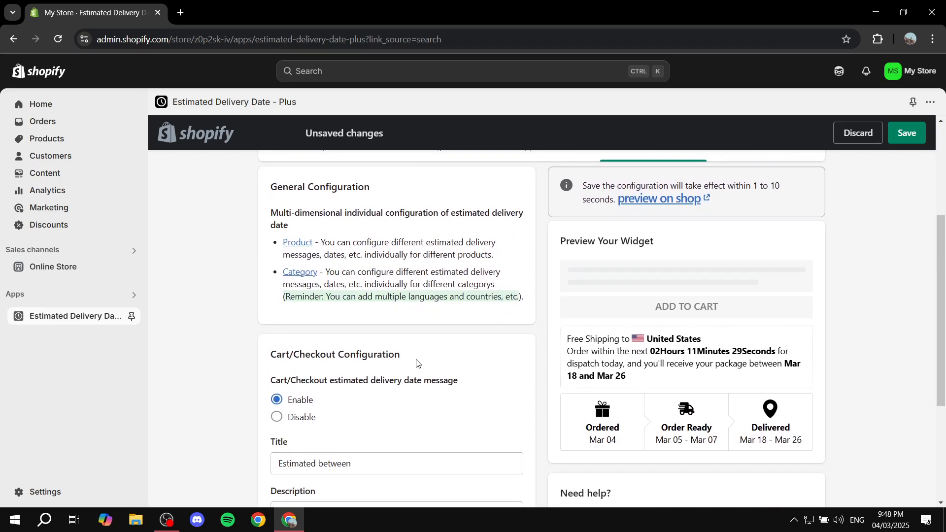
pyautogui.scroll(-3, 350, 234)
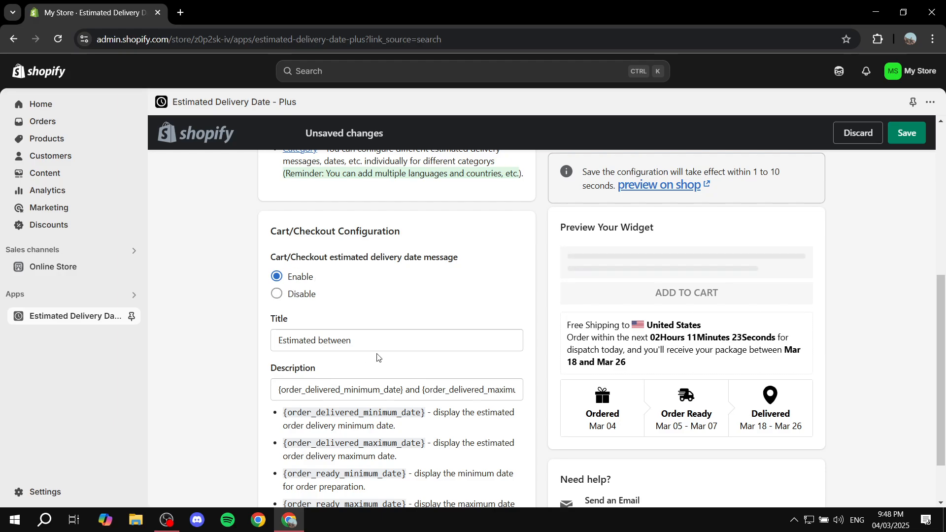
pyautogui.scroll(-2, 389, 358)
pyautogui.scroll(7, 389, 349)
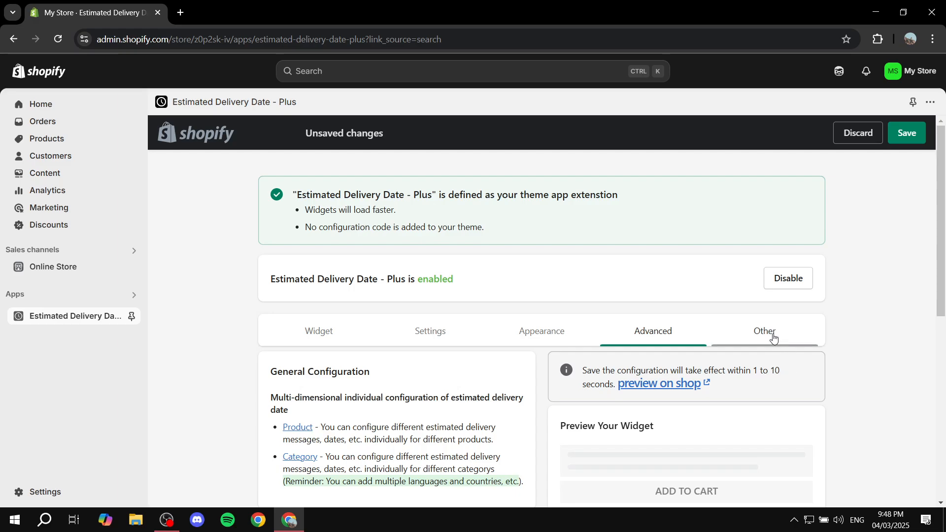
# Step: Look over the Custom CSS options and return to the message text widget configuration
pyautogui.click(773, 336)
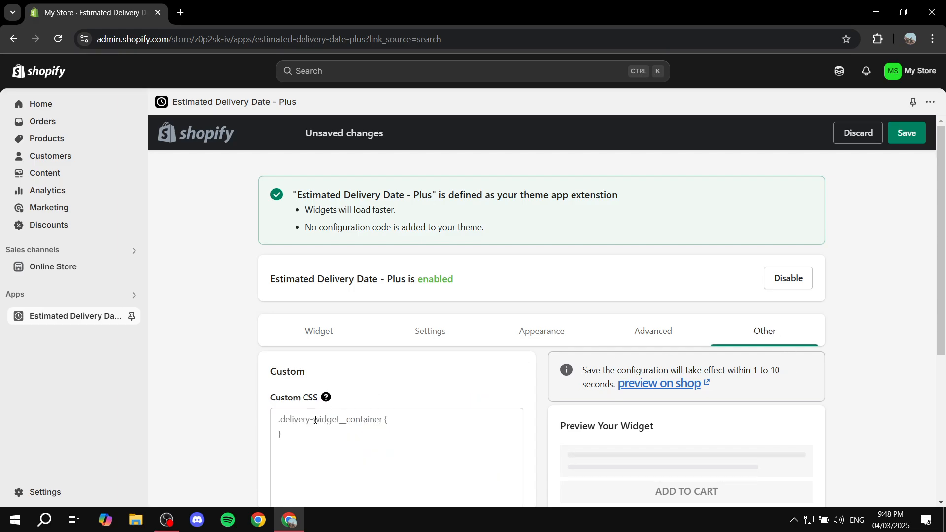
pyautogui.scroll(-5, 296, 378)
pyautogui.scroll(5, 447, 275)
pyautogui.click(345, 337)
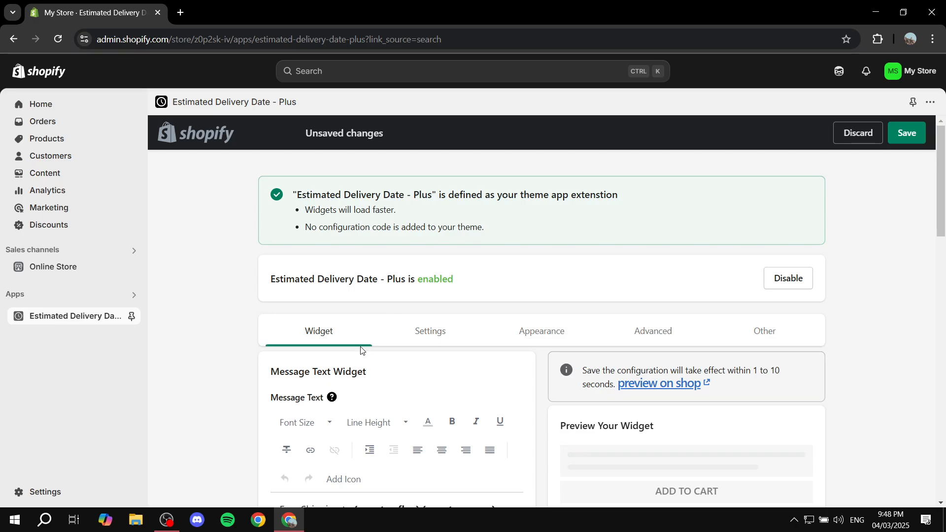
# Step: Save the widget configuration and review the Red product's delivery and ready days in the product list
pyautogui.click(907, 133)
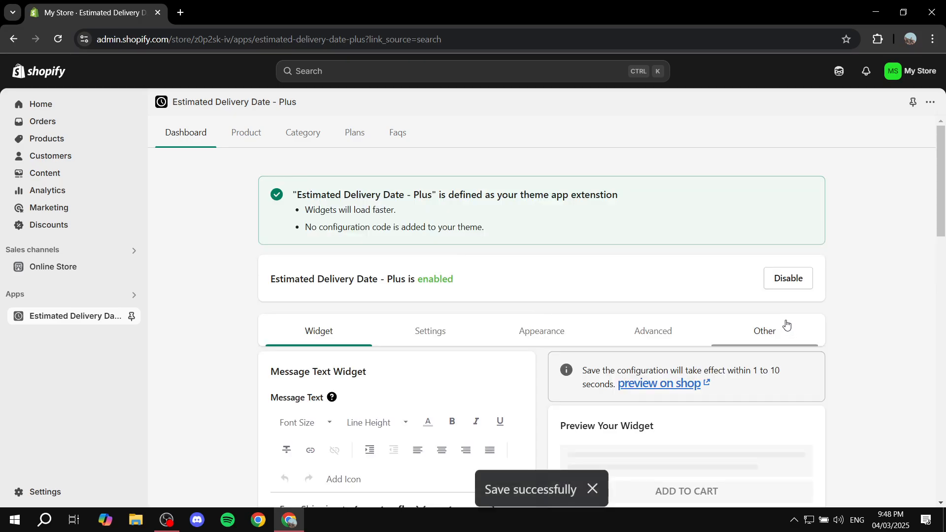
pyautogui.click(247, 138)
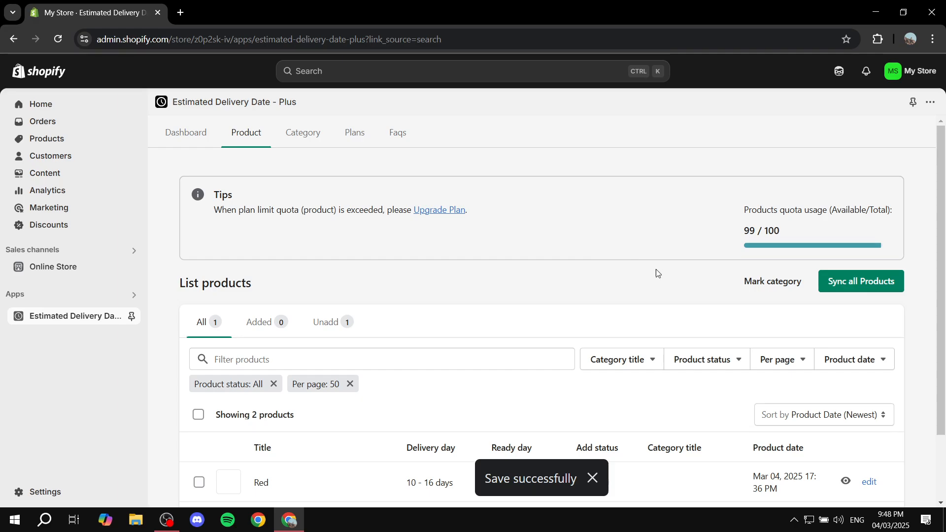
pyautogui.scroll(-2, 585, 275)
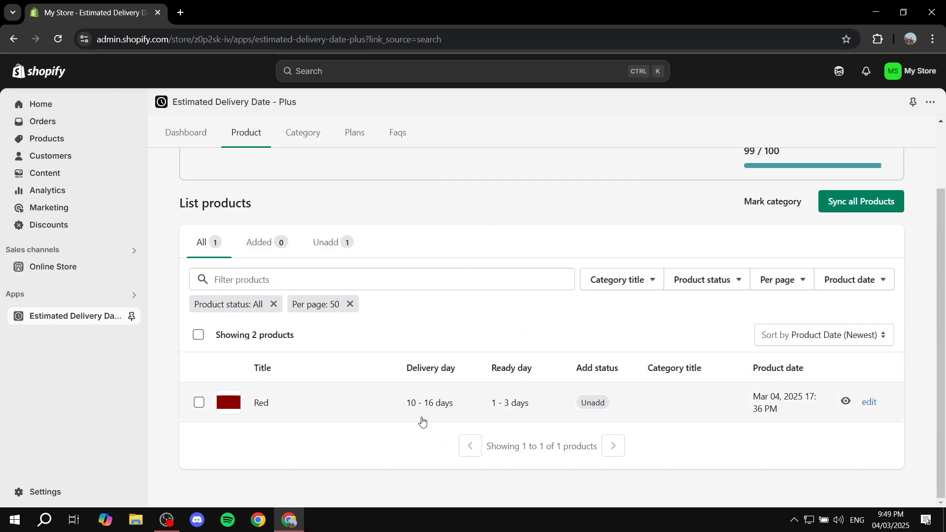
pyautogui.moveTo(250, 407); pyautogui.dragTo(285, 411)
pyautogui.click(277, 412)
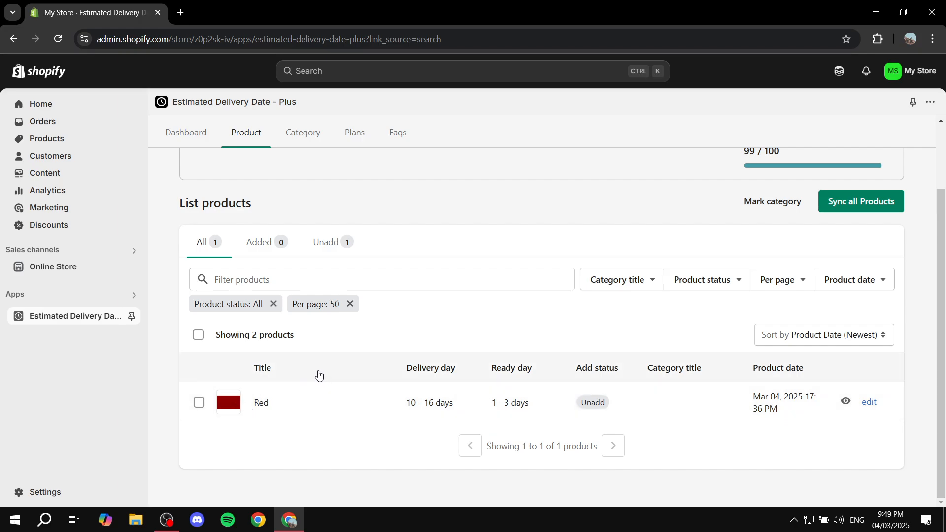
pyautogui.moveTo(406, 405); pyautogui.dragTo(466, 406)
pyautogui.click(441, 383)
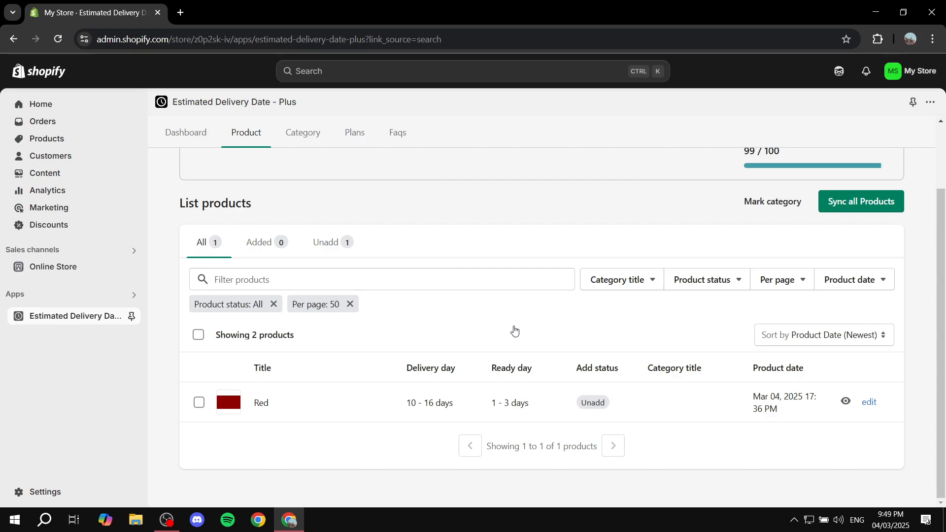
# Step: Check the store-wide order delivery working days and days range in the dashboard's date range settings
pyautogui.click(199, 146)
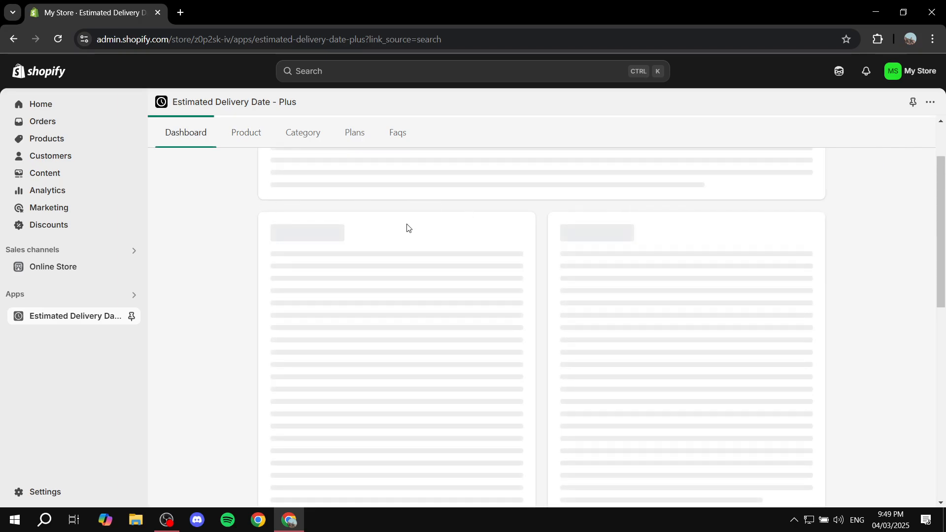
pyautogui.scroll(2, 376, 216)
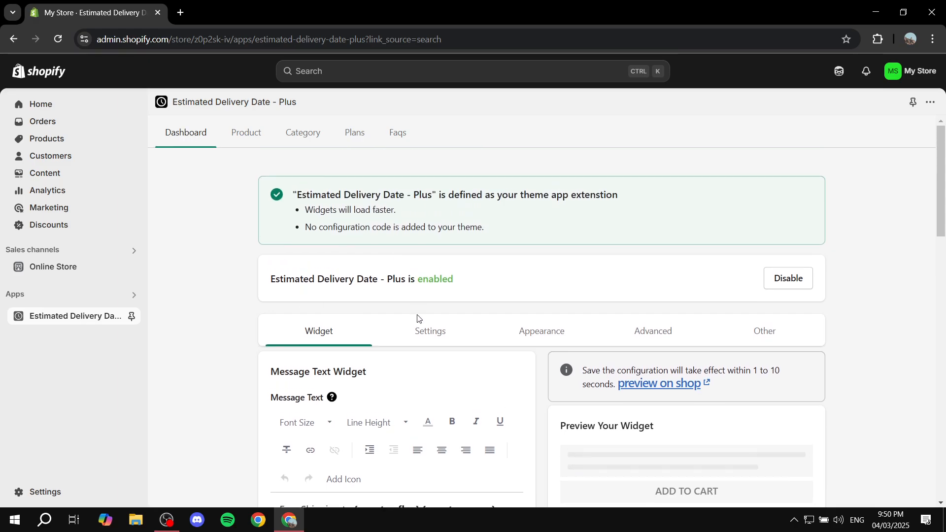
pyautogui.click(425, 345)
pyautogui.scroll(-2, 443, 348)
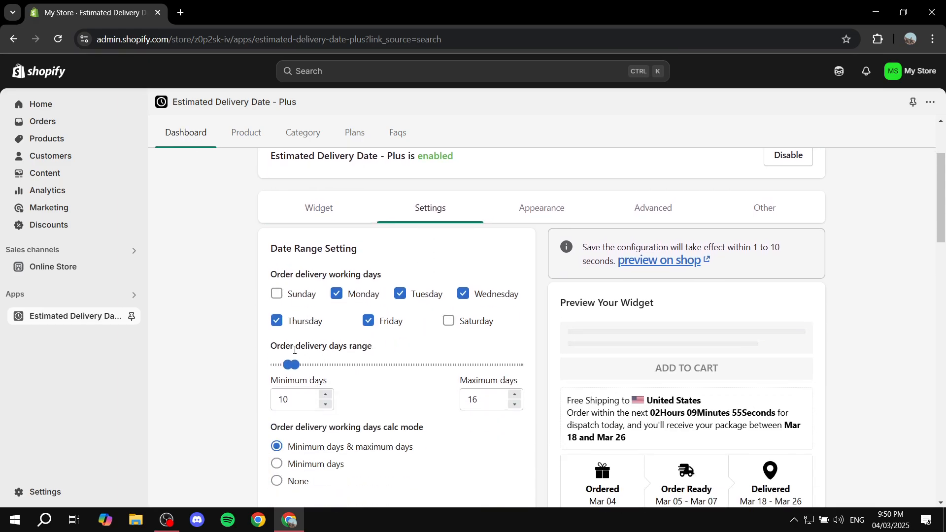
pyautogui.scroll(2, 394, 362)
pyautogui.scroll(-3, 362, 360)
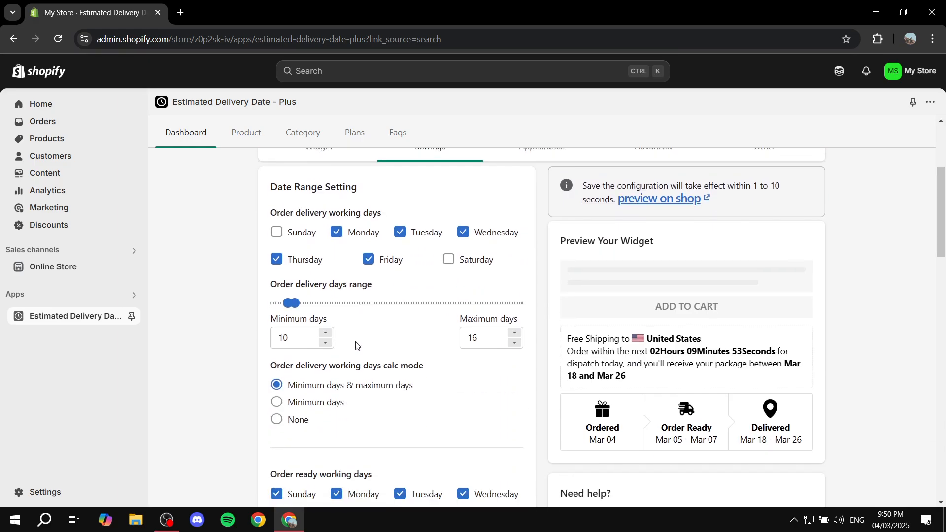
pyautogui.scroll(3, 321, 262)
# Step: Open the Red product's individual configuration from the product list and look over its message text widget
pyautogui.click(250, 128)
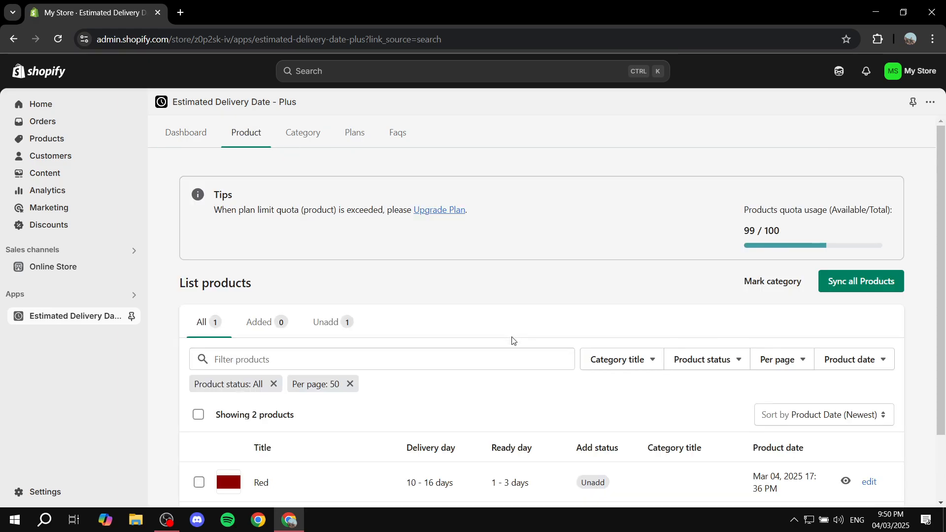
pyautogui.scroll(-1, 517, 354)
pyautogui.scroll(-1, 527, 368)
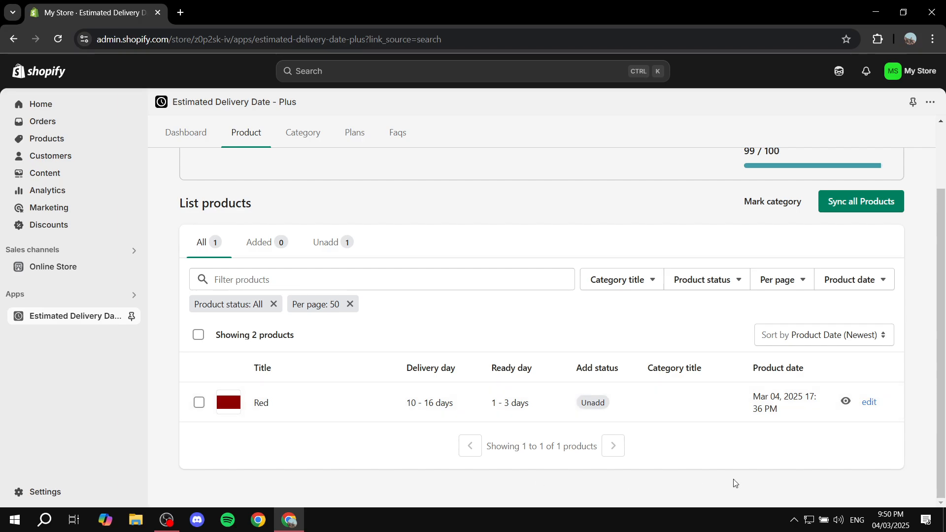
pyautogui.click(872, 402)
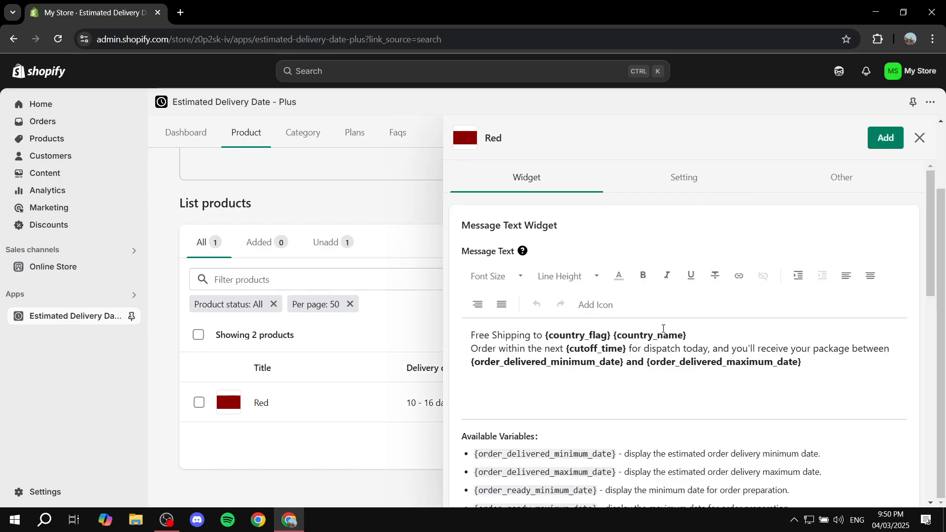
pyautogui.scroll(-3, 633, 240)
pyautogui.scroll(1, 596, 301)
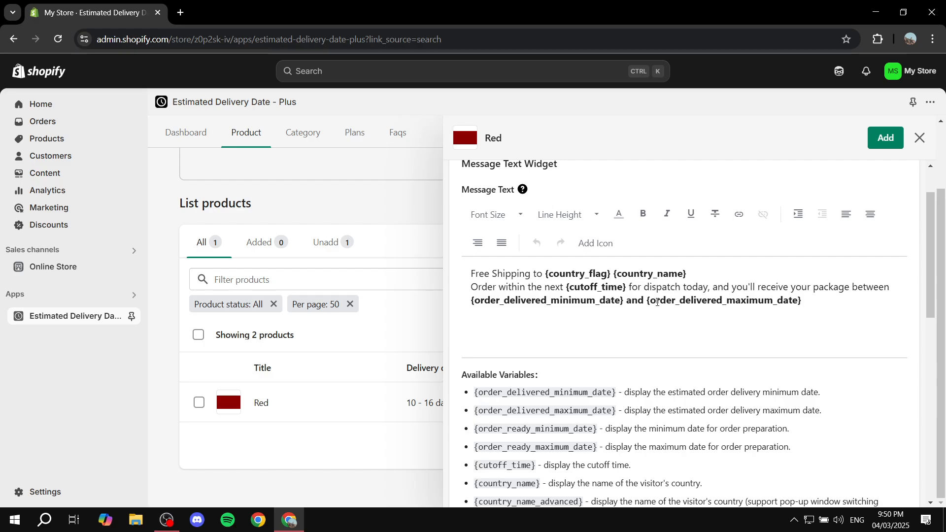
pyautogui.scroll(1, 635, 326)
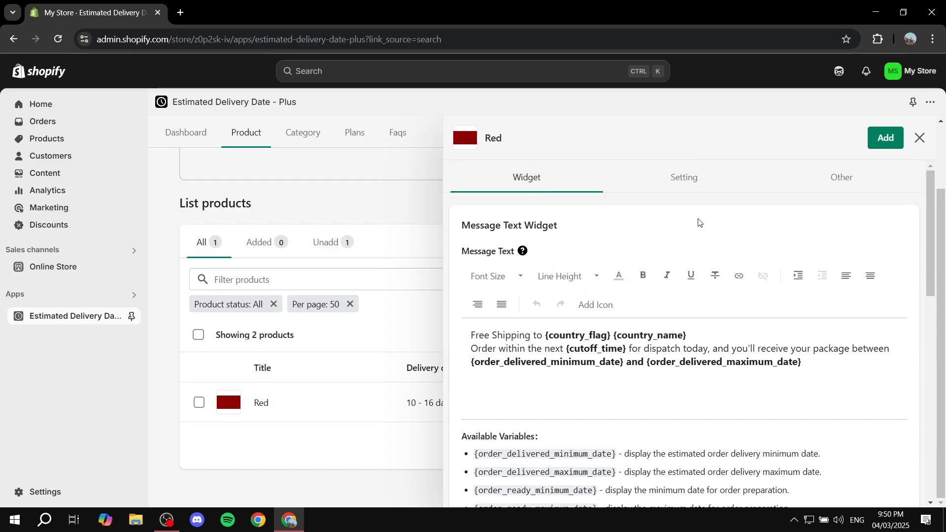
# Step: Set the maximum days of the Red product's order delivery range to 20
pyautogui.click(691, 180)
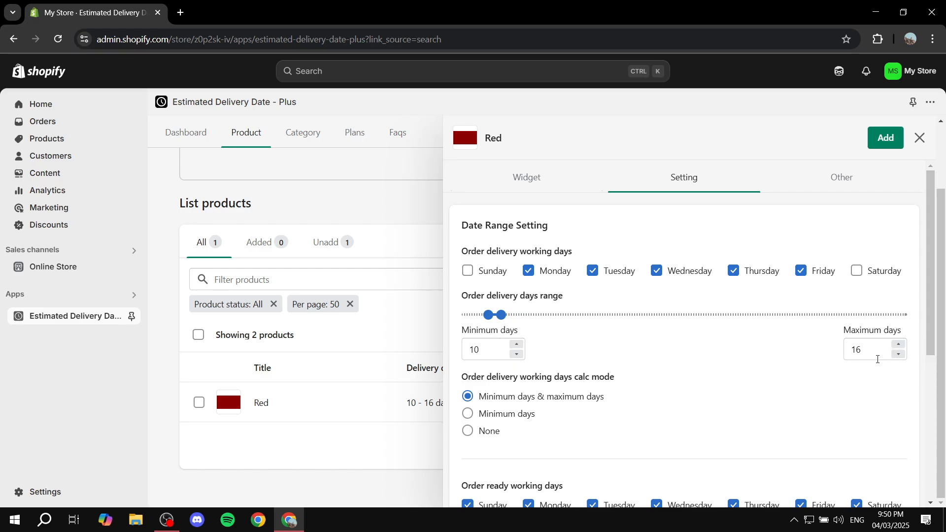
pyautogui.click(898, 343)
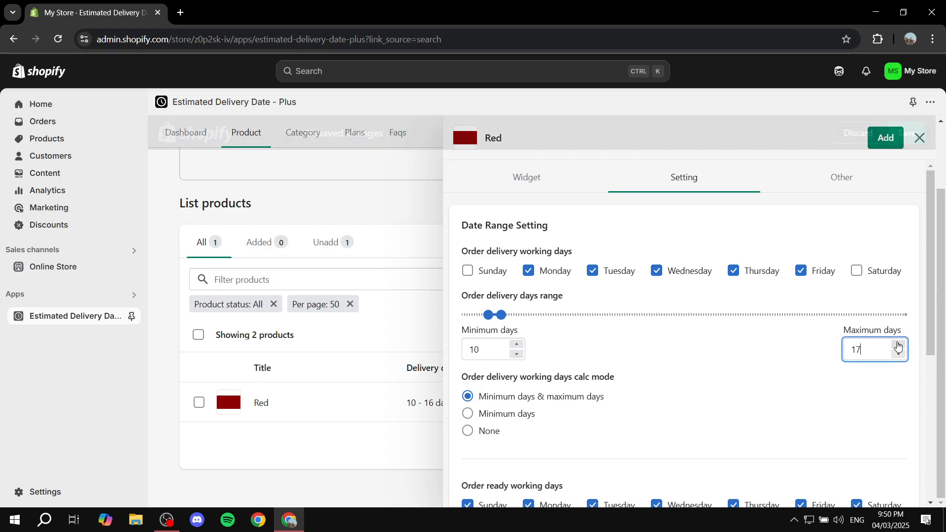
pyautogui.click(898, 343)
pyautogui.click(898, 343)
pyautogui.click(898, 344)
pyautogui.click(897, 343)
pyautogui.click(898, 355)
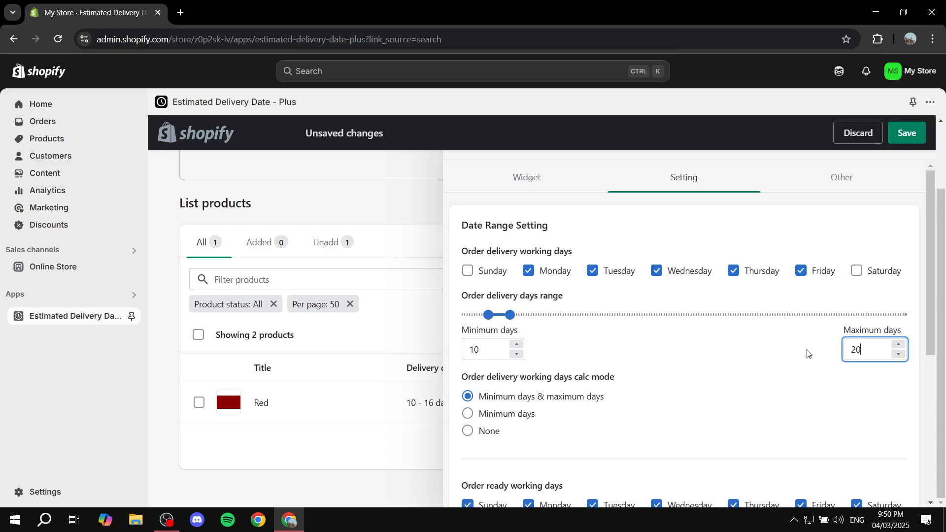
pyautogui.click(781, 346)
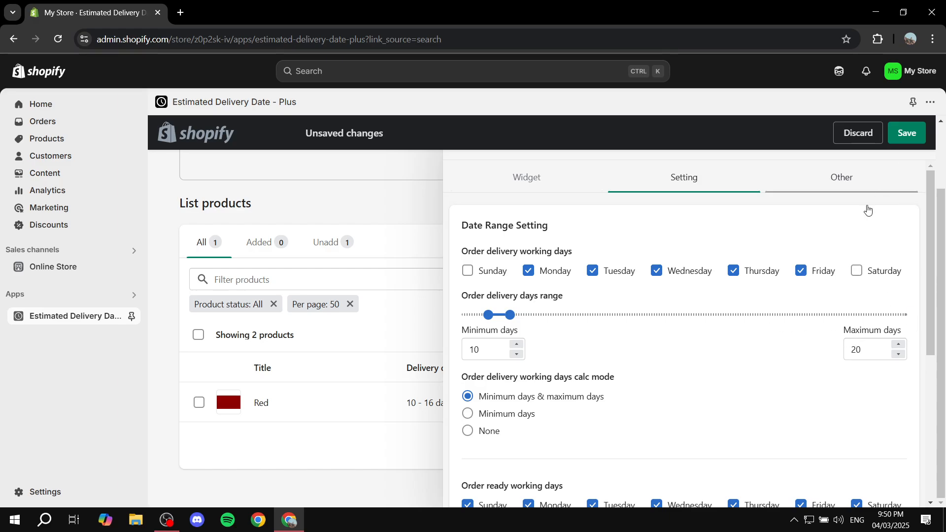
# Step: Review the Red product's order ready and holiday settings, then save its configuration and close it
pyautogui.scroll(-5, 792, 287)
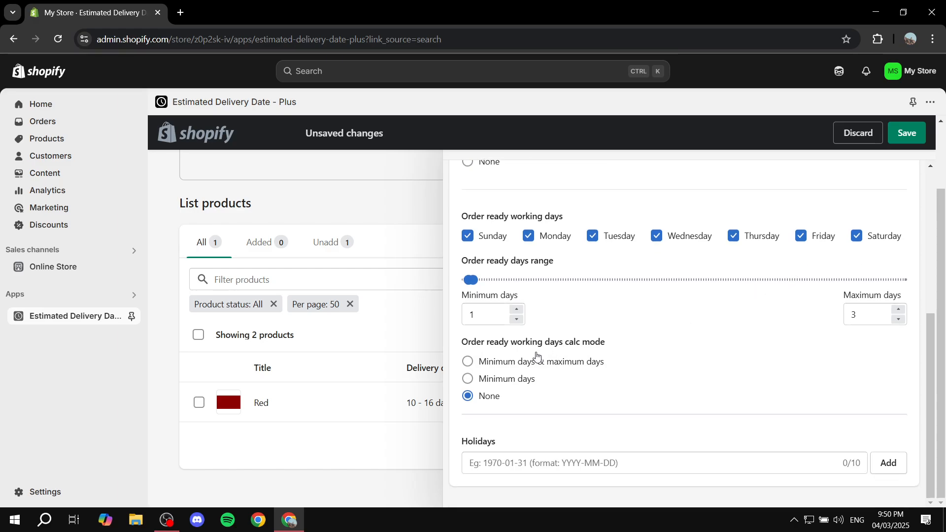
pyautogui.scroll(5, 703, 353)
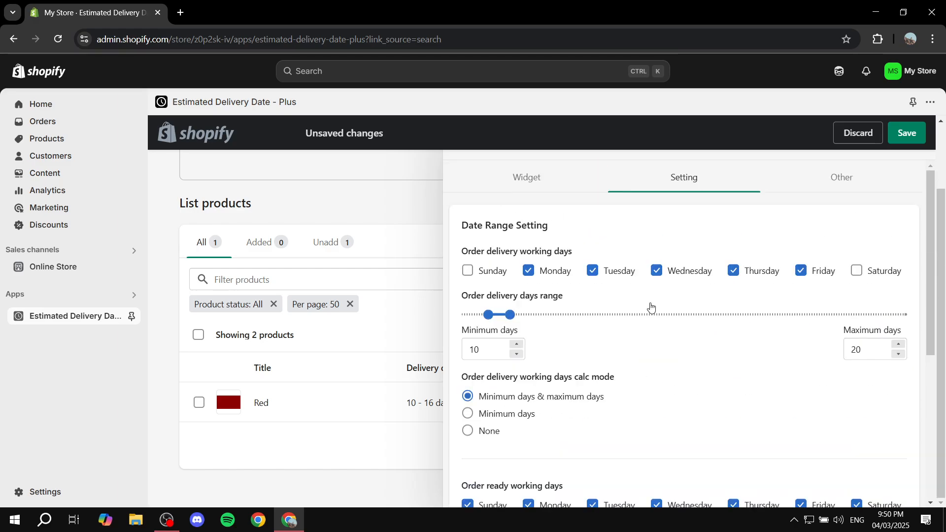
pyautogui.click(903, 133)
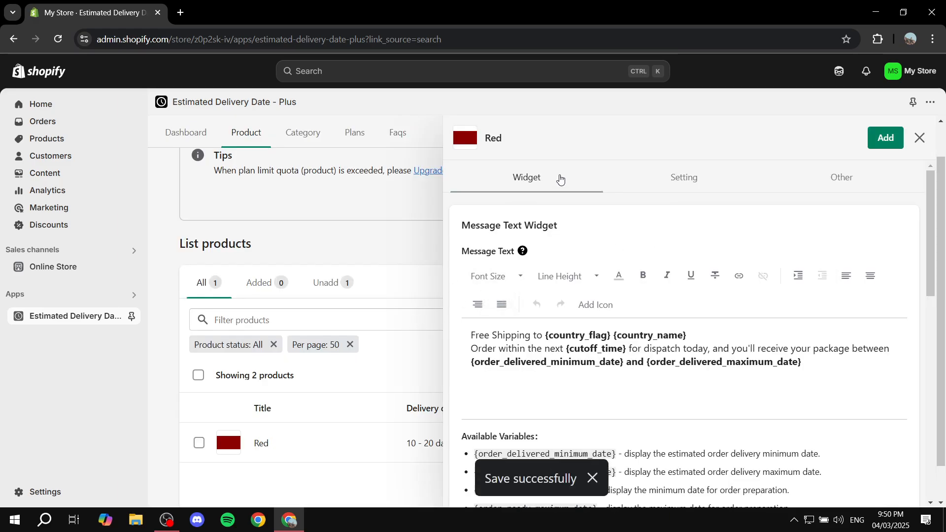
pyautogui.click(919, 139)
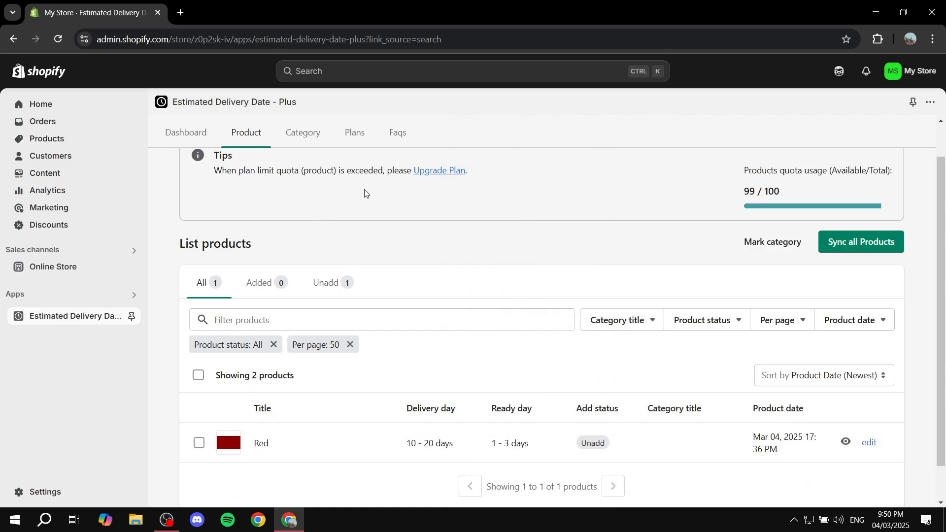
# Step: Compare the product's delivery range with the general date range settings on the dashboard
pyautogui.click(184, 131)
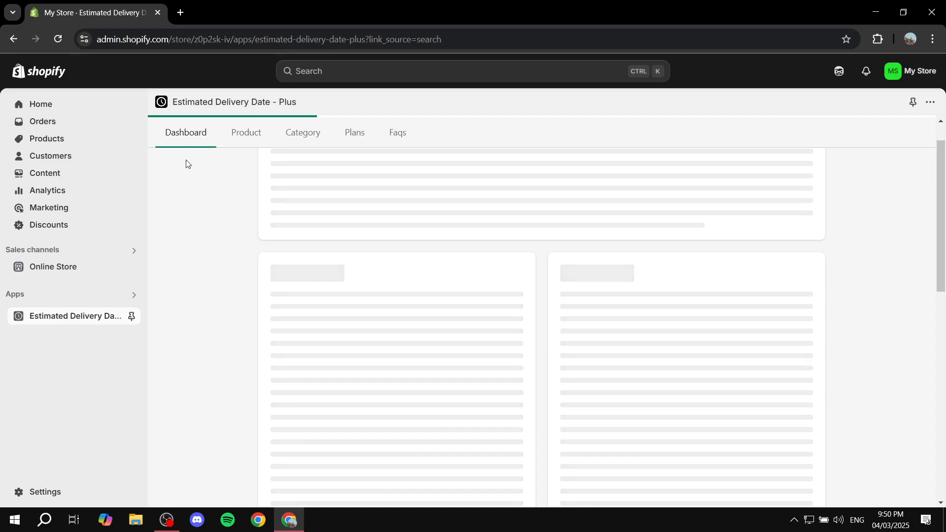
pyautogui.scroll(-3, 446, 348)
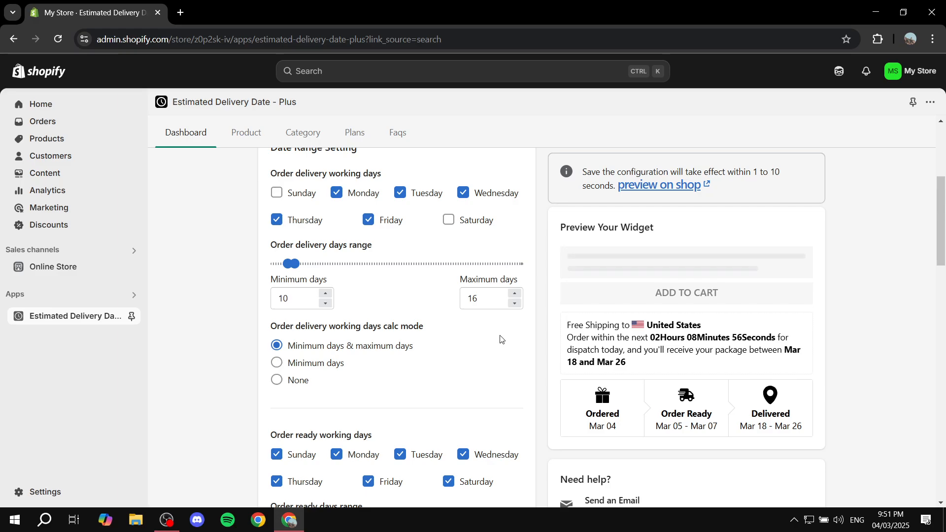
pyautogui.scroll(5, 501, 338)
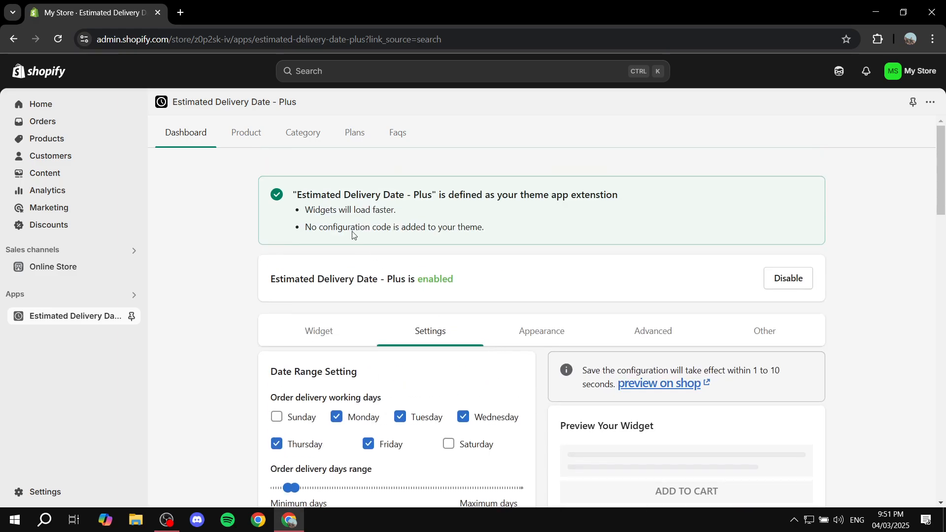
# Step: Sync all products in the product list and view the category list before returning to the dashboard
pyautogui.click(244, 132)
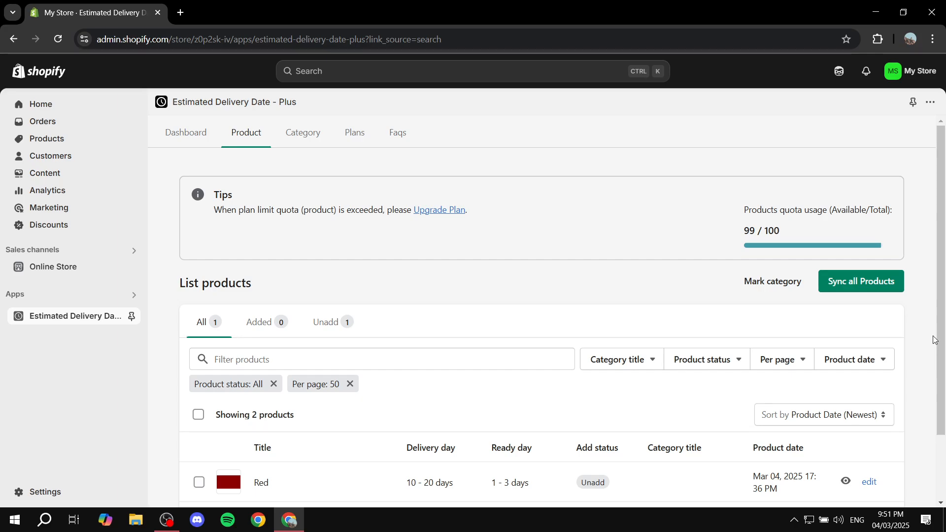
pyautogui.click(876, 282)
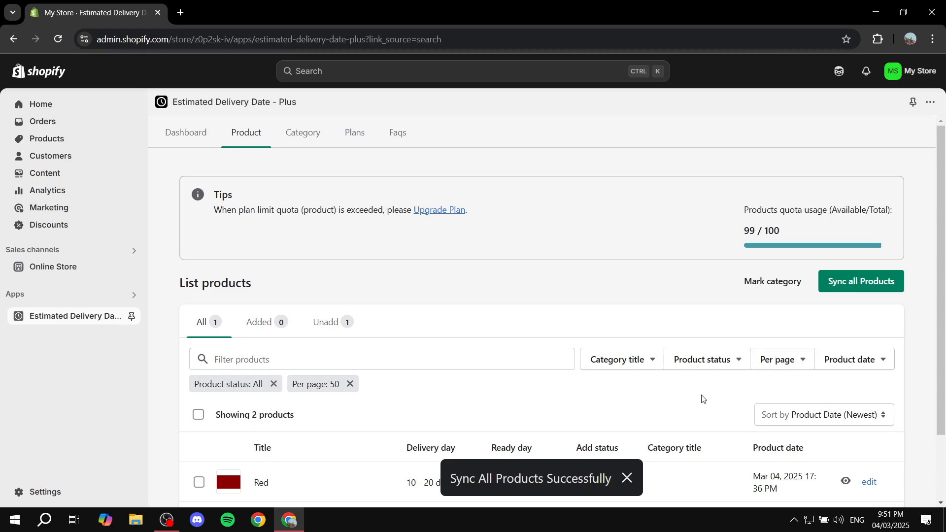
pyautogui.click(627, 477)
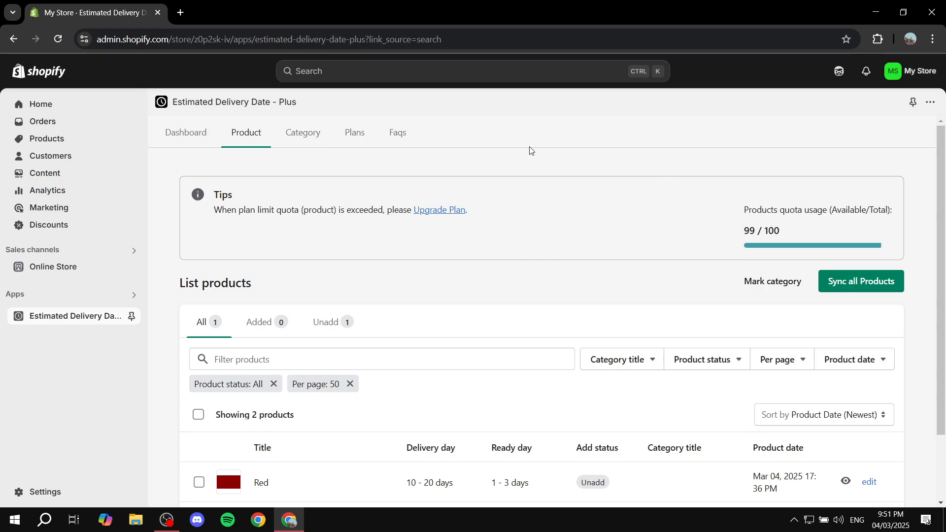
pyautogui.click(303, 133)
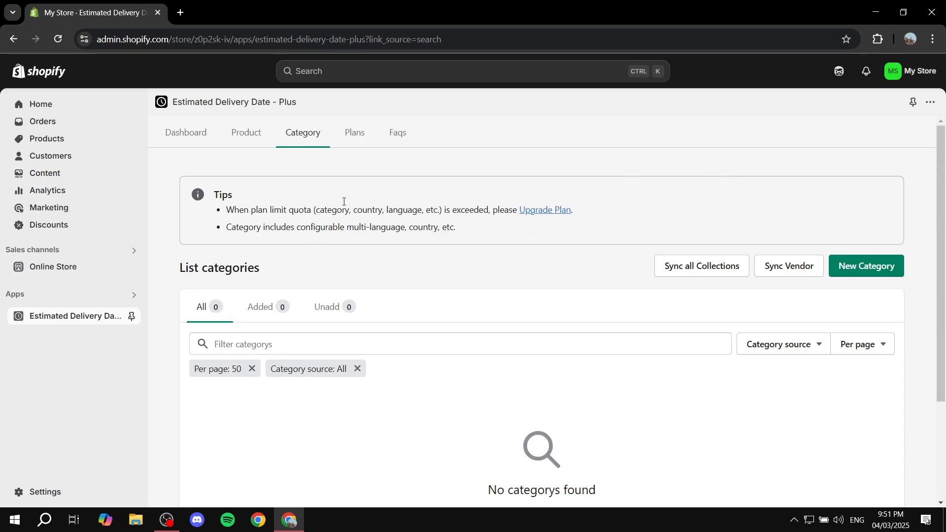
pyautogui.click(199, 133)
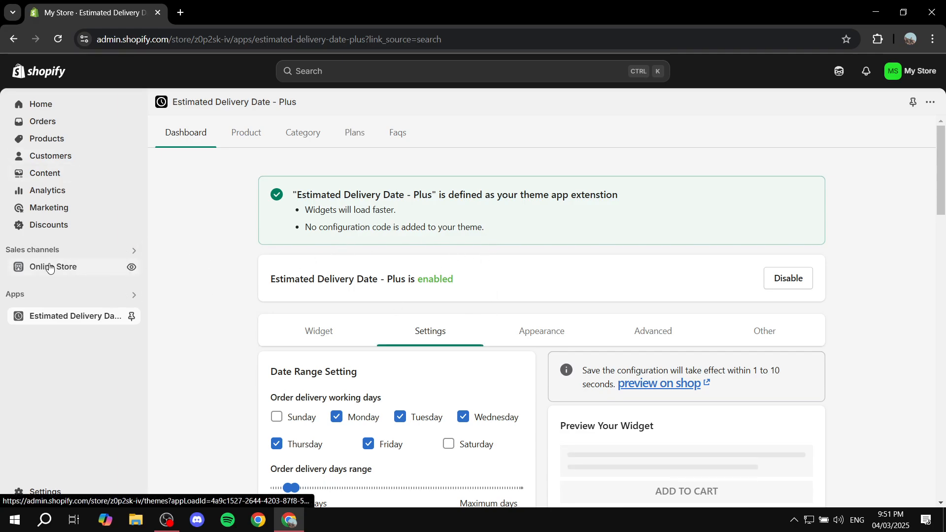
# Step: Open the live online store and examine the delivery message and progress widget on the Red product page
pyautogui.click(131, 269)
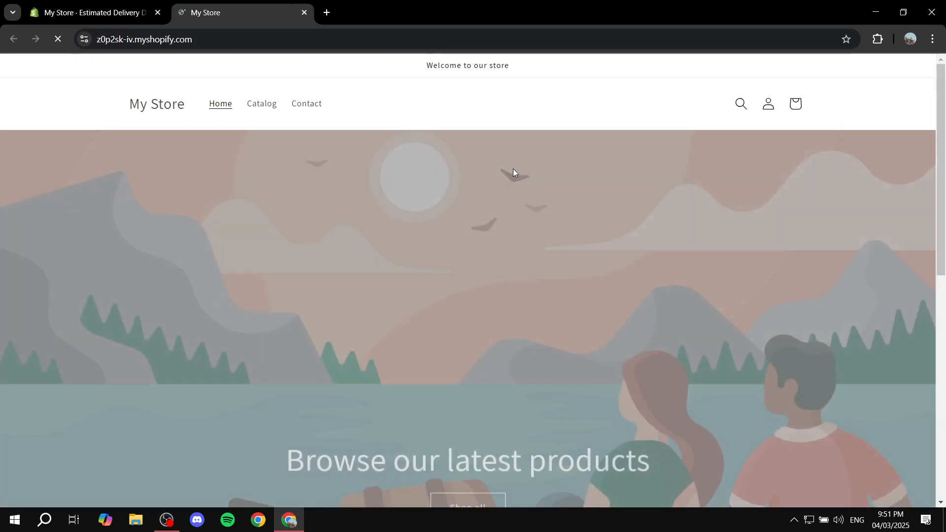
pyautogui.scroll(-10, 508, 175)
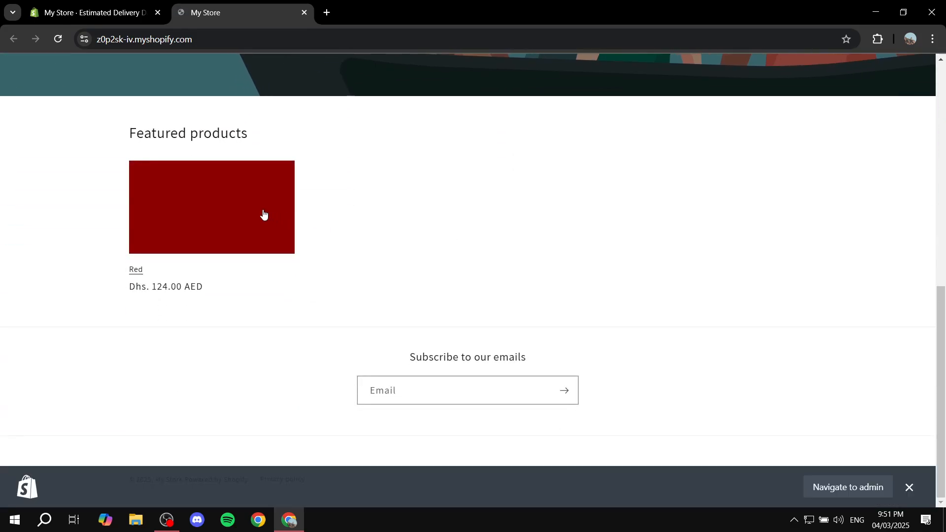
pyautogui.click(270, 232)
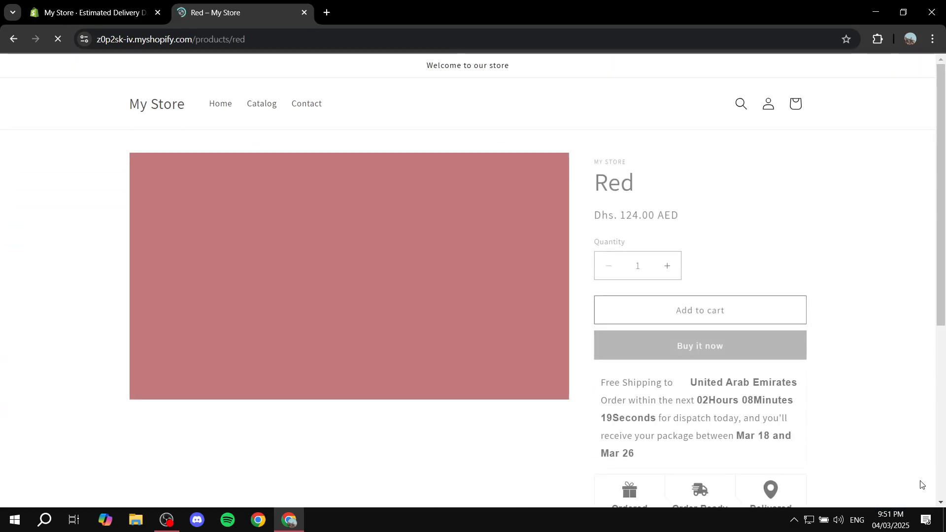
pyautogui.scroll(-2, 910, 468)
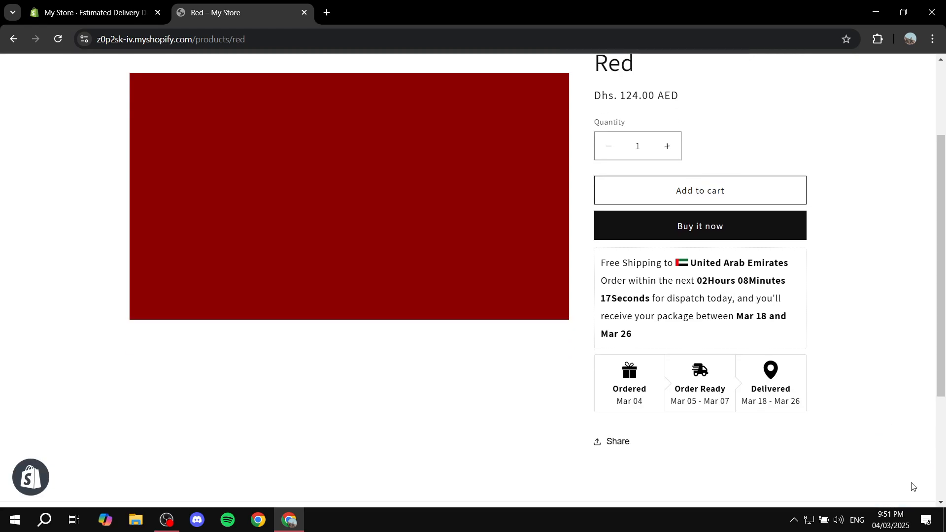
pyautogui.moveTo(689, 264); pyautogui.dragTo(805, 266)
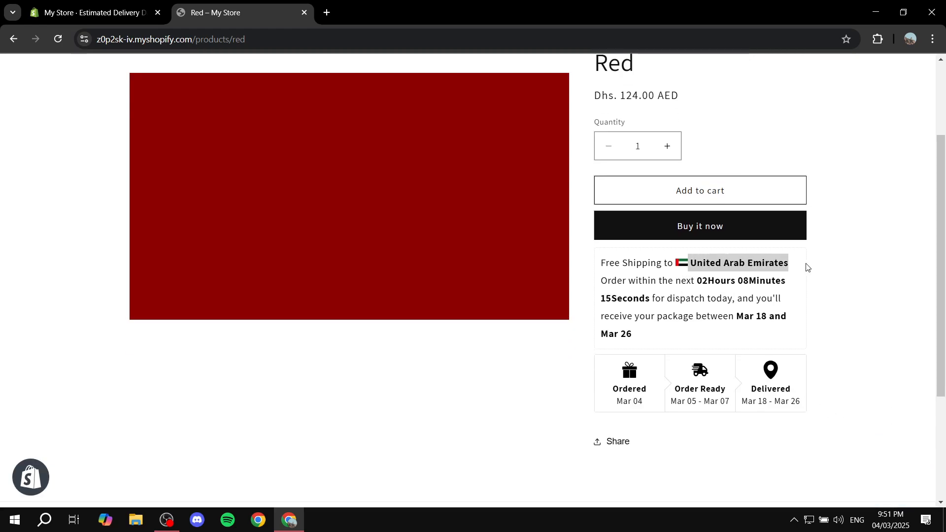
# Step: Examine the dispatch countdown and package delivery date range in the Red product's delivery message
pyautogui.click(807, 266)
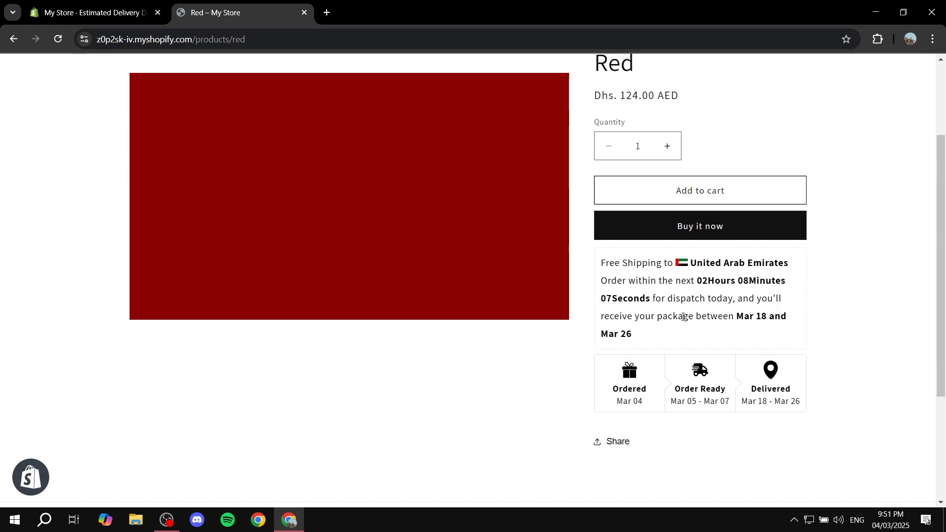
pyautogui.moveTo(683, 317); pyautogui.dragTo(830, 319)
pyautogui.click(824, 321)
pyautogui.moveTo(605, 317); pyautogui.dragTo(814, 317)
pyautogui.click(730, 316)
pyautogui.scroll(2, 783, 325)
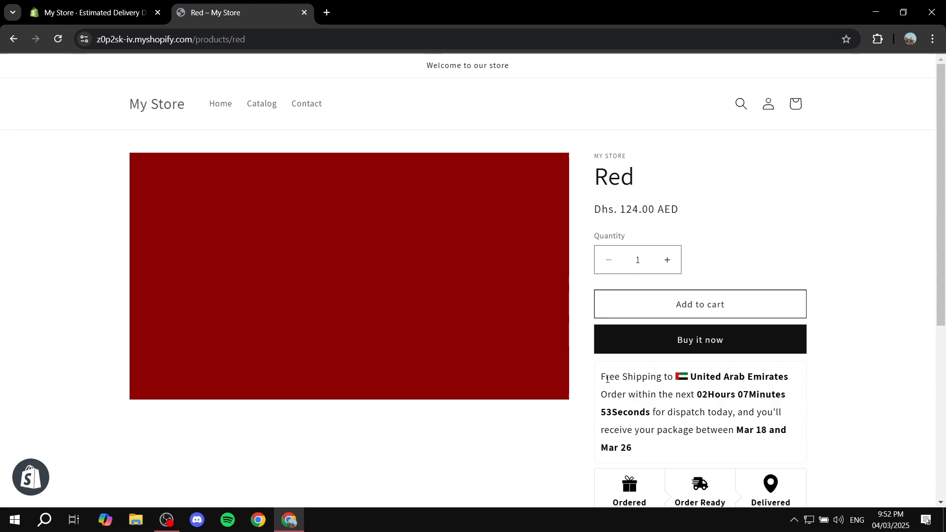
# Step: Review the whole delivery message and its order progress timeline on the Red product page, and close the live store page
pyautogui.moveTo(599, 377); pyautogui.dragTo(841, 462)
pyautogui.click(839, 458)
pyautogui.scroll(-2, 839, 459)
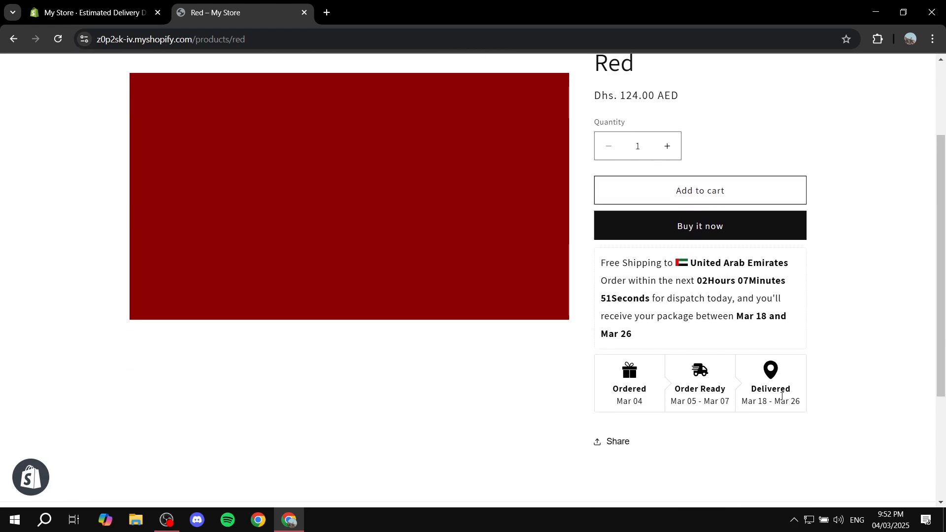
pyautogui.moveTo(813, 413); pyautogui.dragTo(609, 255)
pyautogui.click(605, 256)
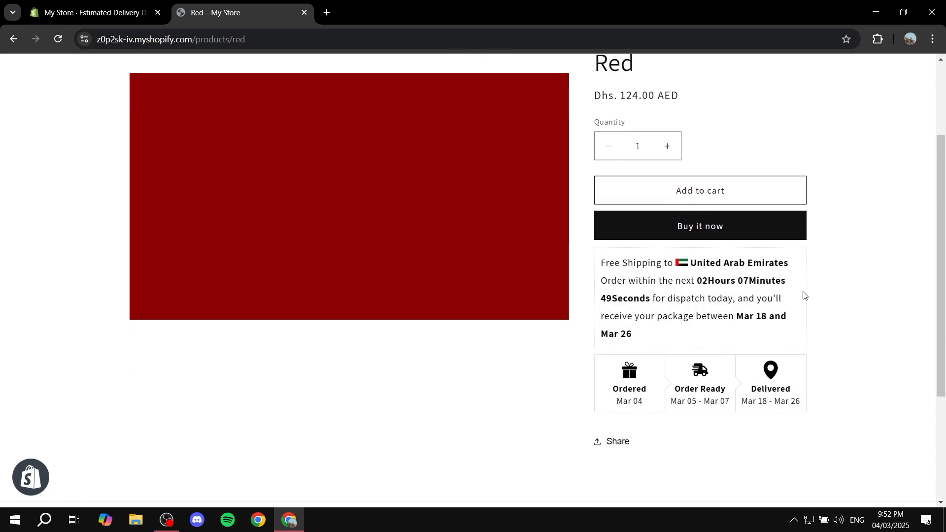
pyautogui.scroll(2, 902, 382)
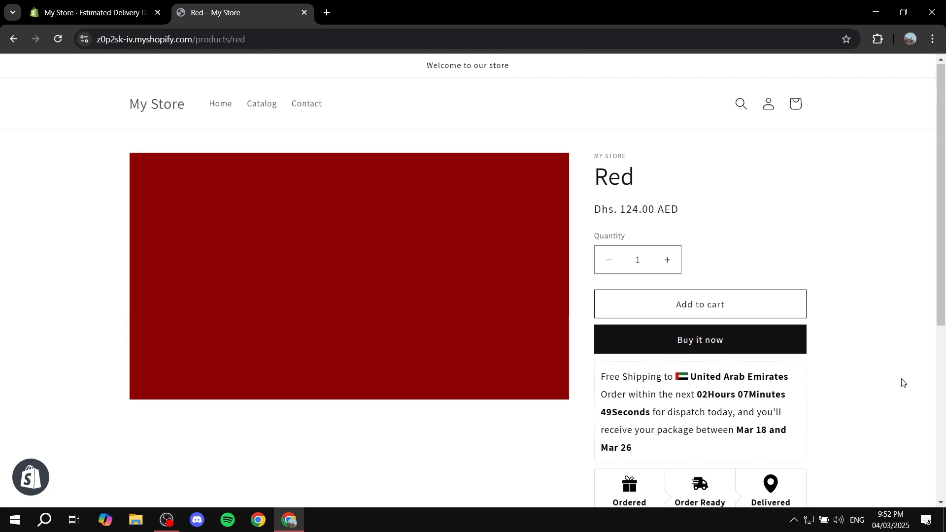
pyautogui.click(305, 12)
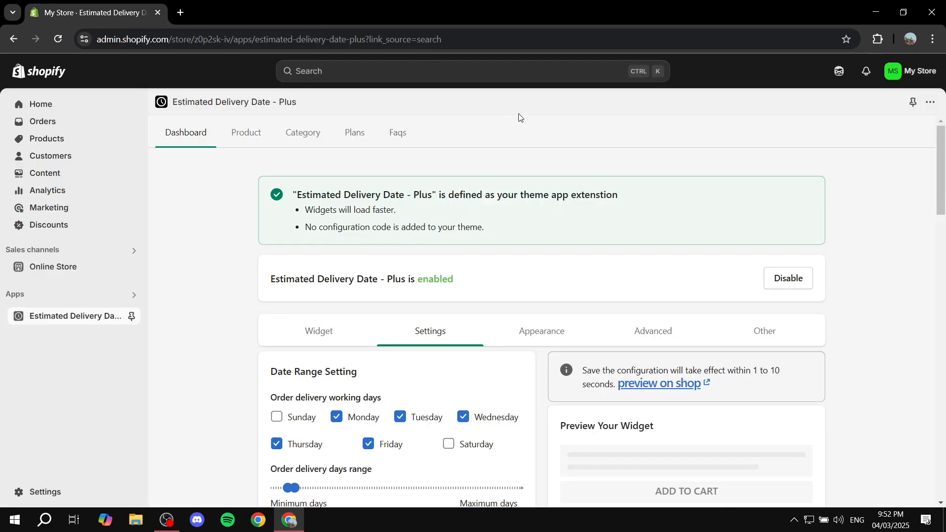